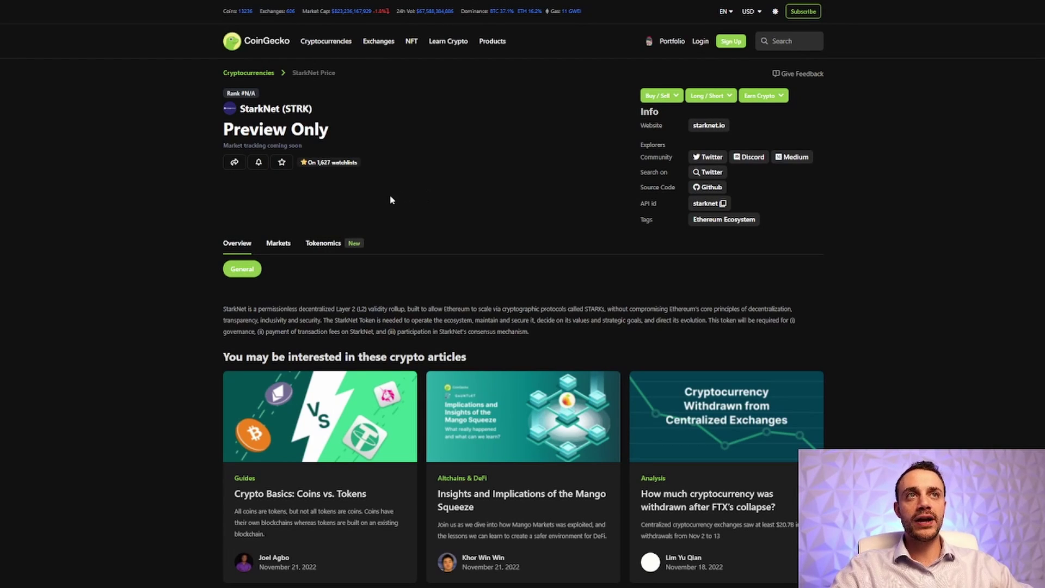
Highlight and clear the Preview Only heading and the opening StarkNet description on CoinGecko.
drag(223, 129, 343, 136)
click(343, 136)
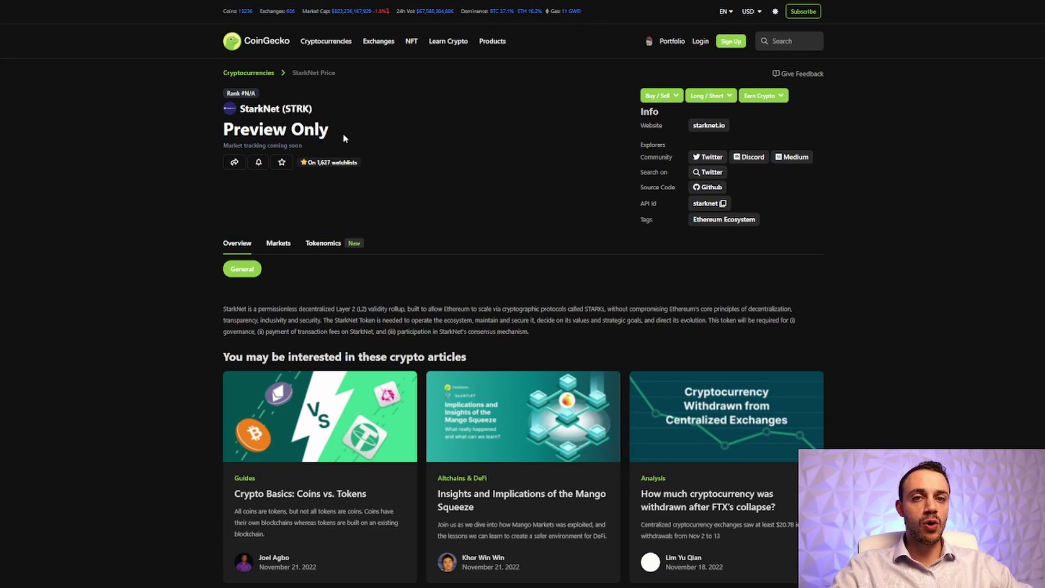
drag(234, 309, 357, 309)
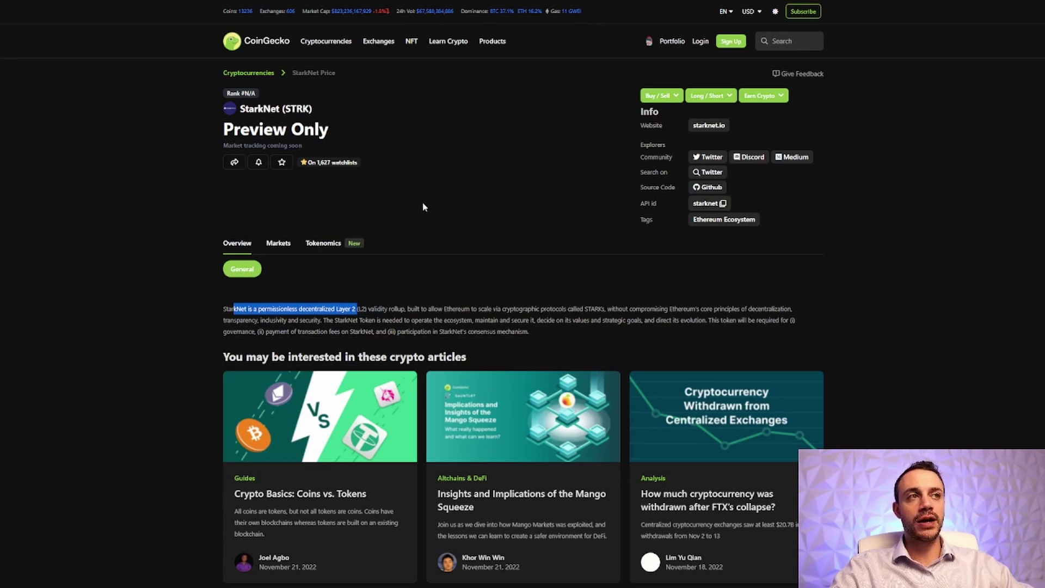
click(462, 241)
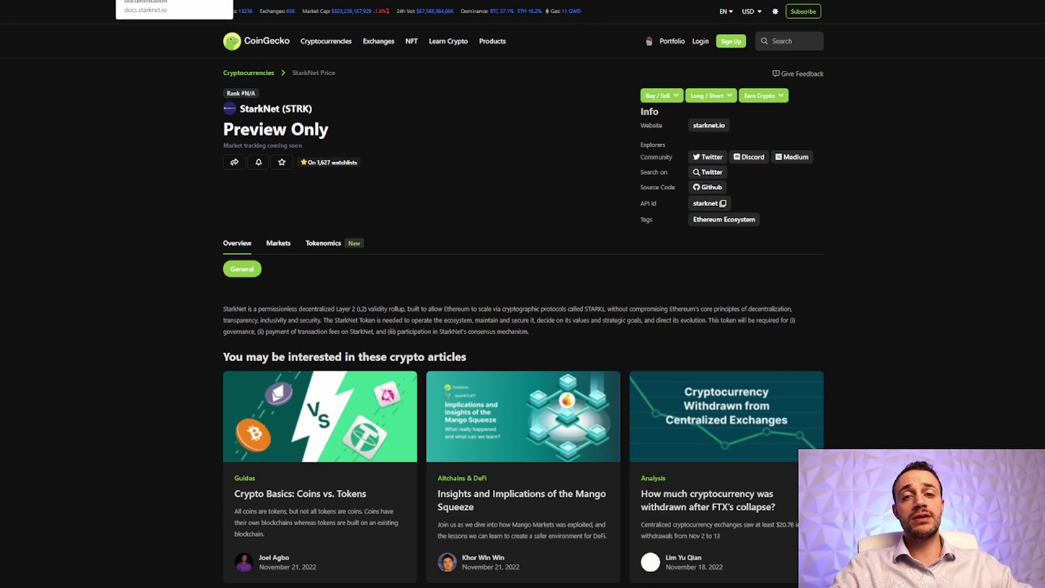
In the StarkNet docs, expand Fees and highlight the text saying fees are denominated in ETH.
click(163, 1)
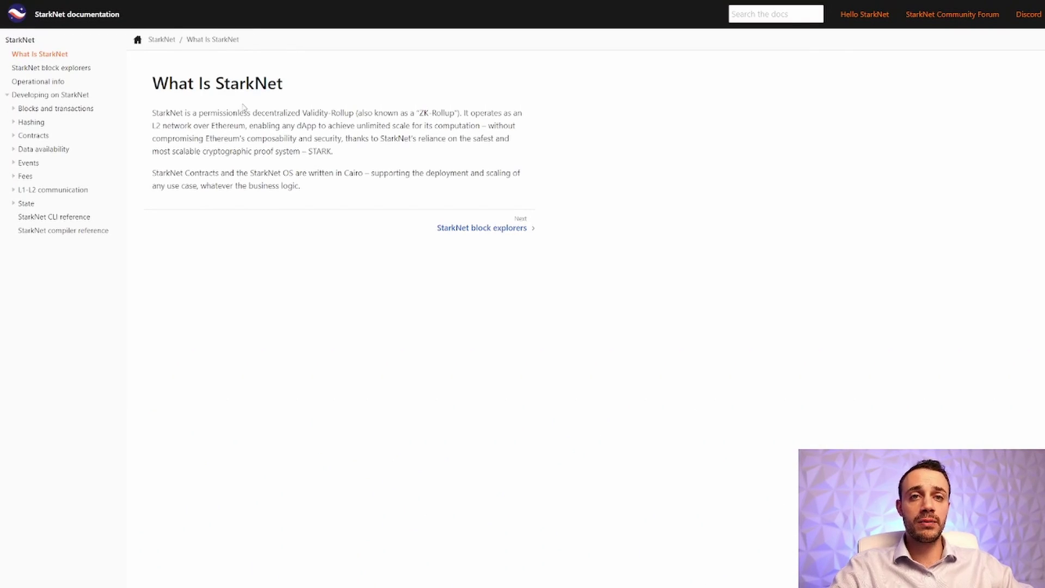
click(25, 177)
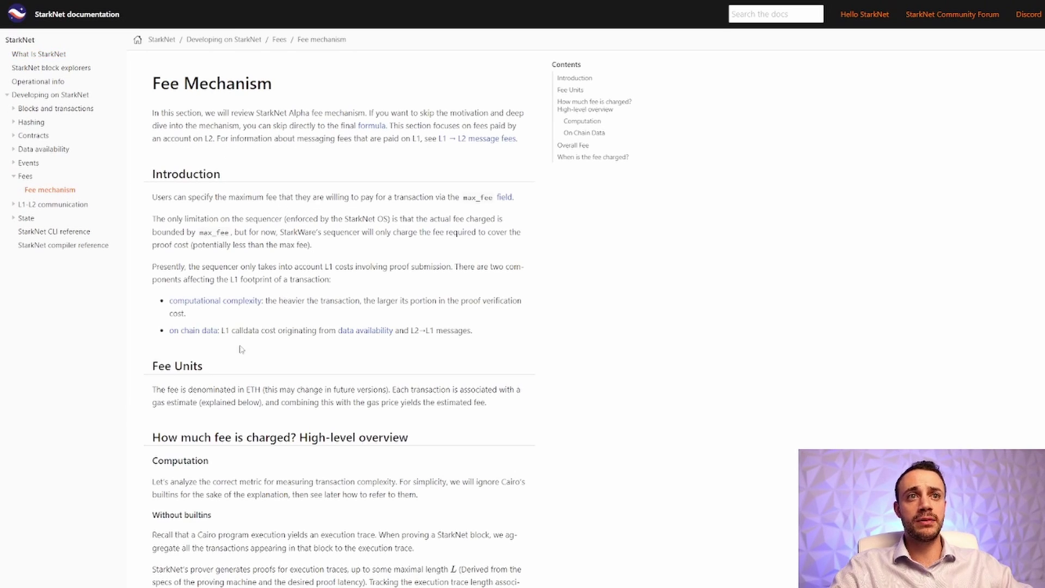
drag(188, 392, 376, 388)
click(378, 388)
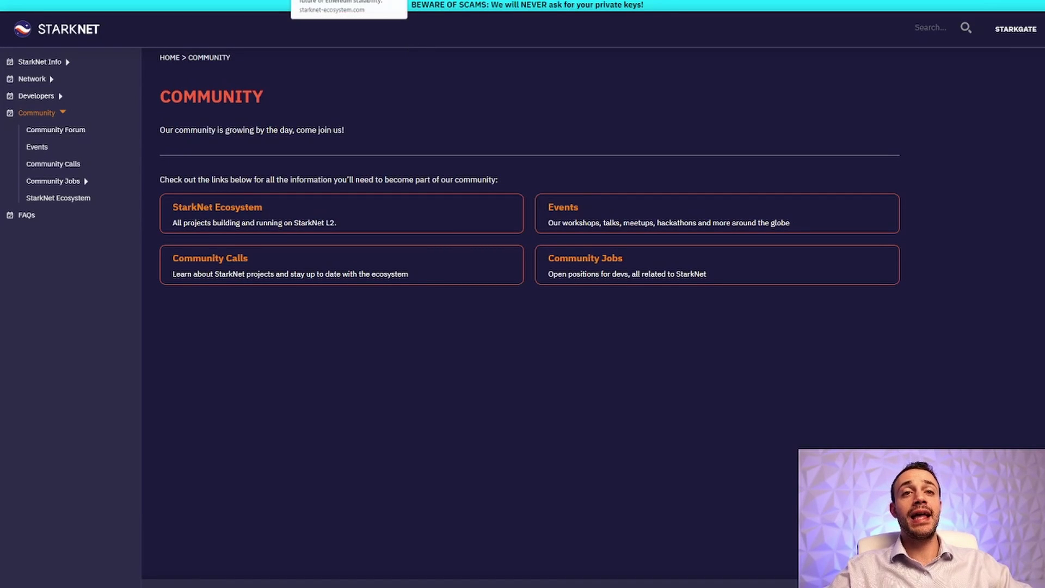
After a quick look at the Argent site, filter the StarkNet Ecosystem directory to Wallet.
click(349, 1)
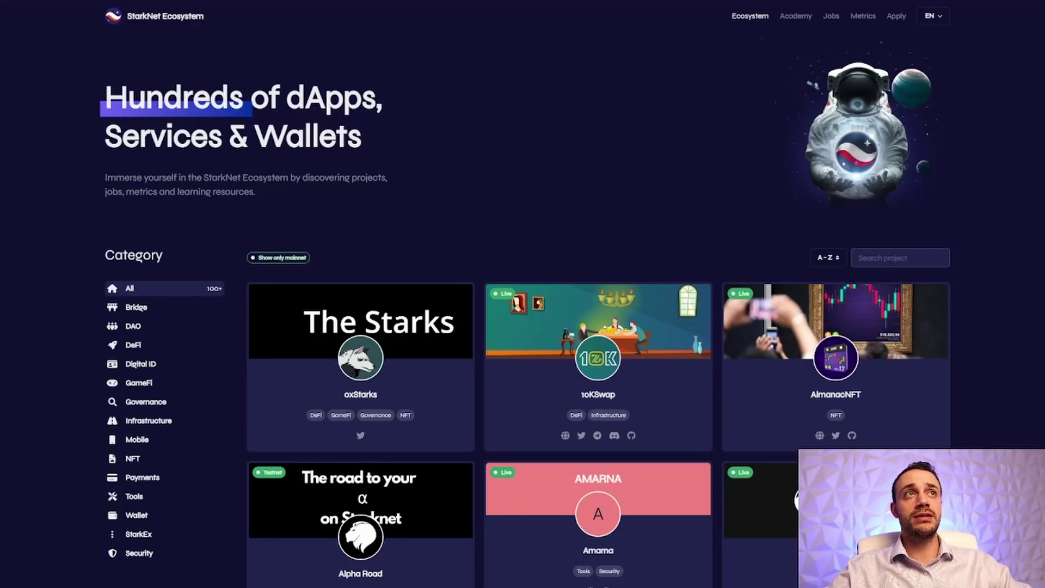
click(463, 2)
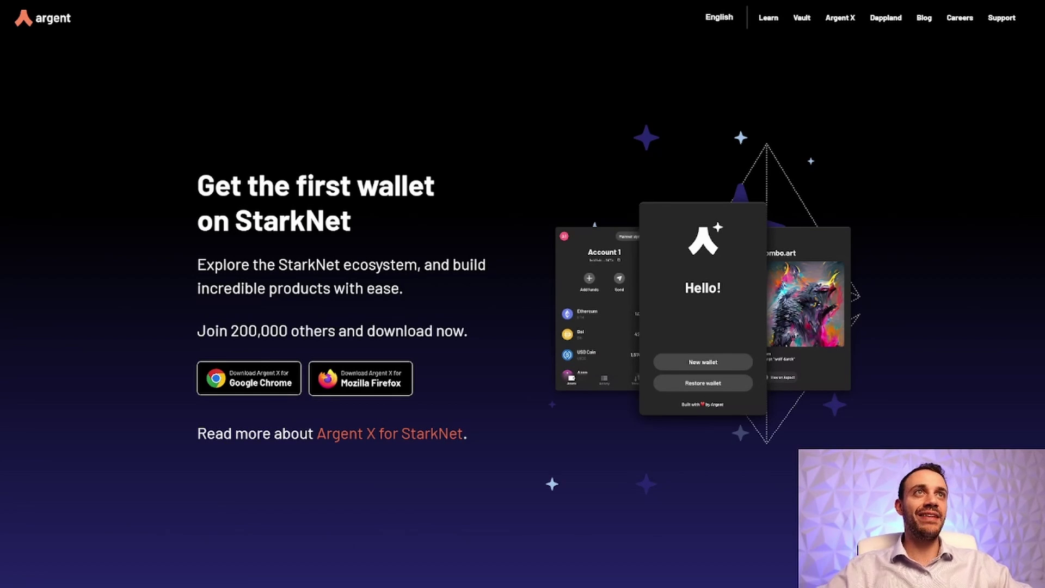
key(ctrl+Tab)
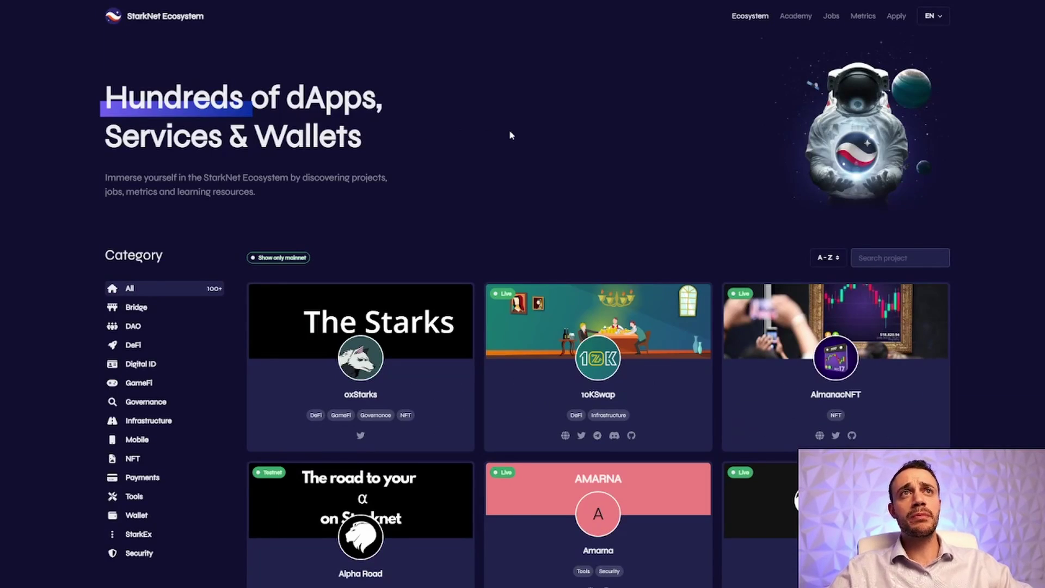
scroll(411, 142, down, 2)
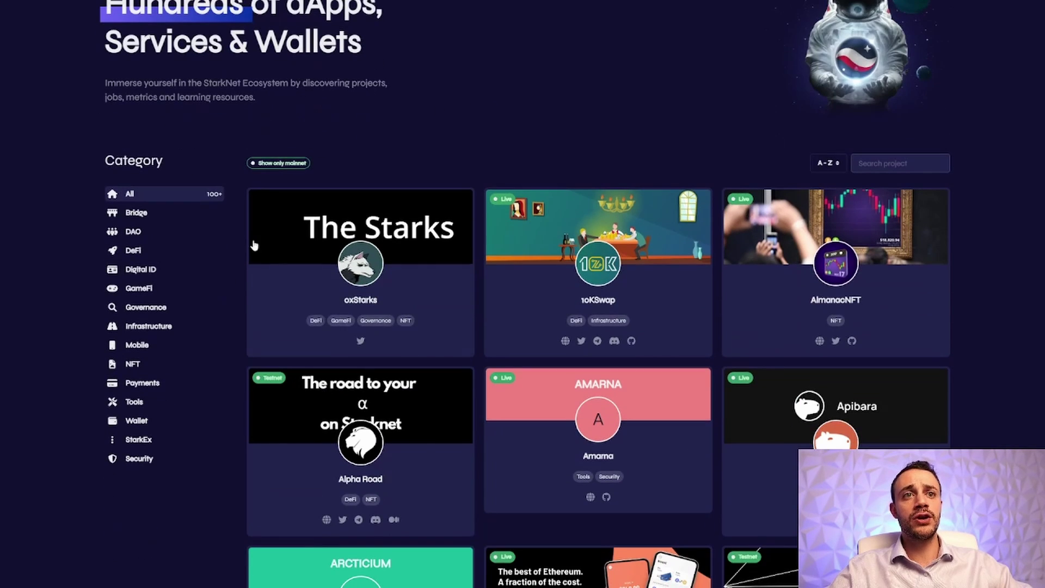
click(143, 429)
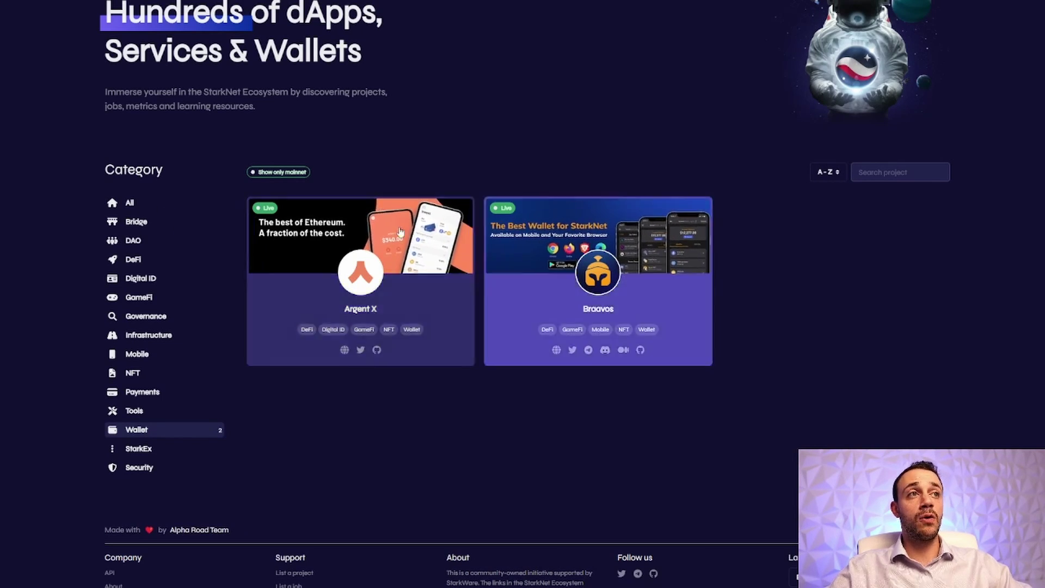
Reset the ecosystem category to All and check the Argent X wallet account.
click(129, 202)
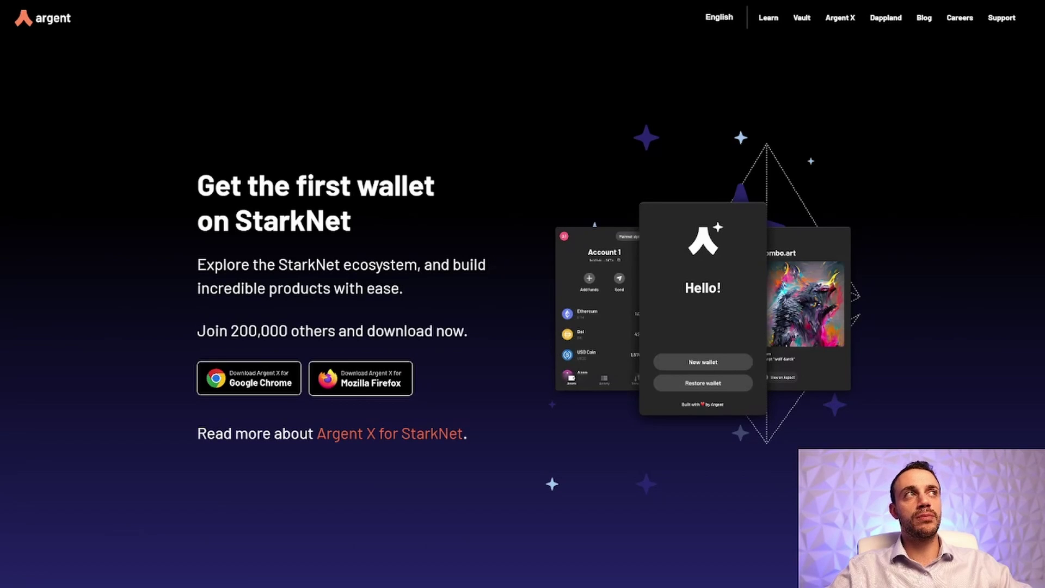
click(925, 1)
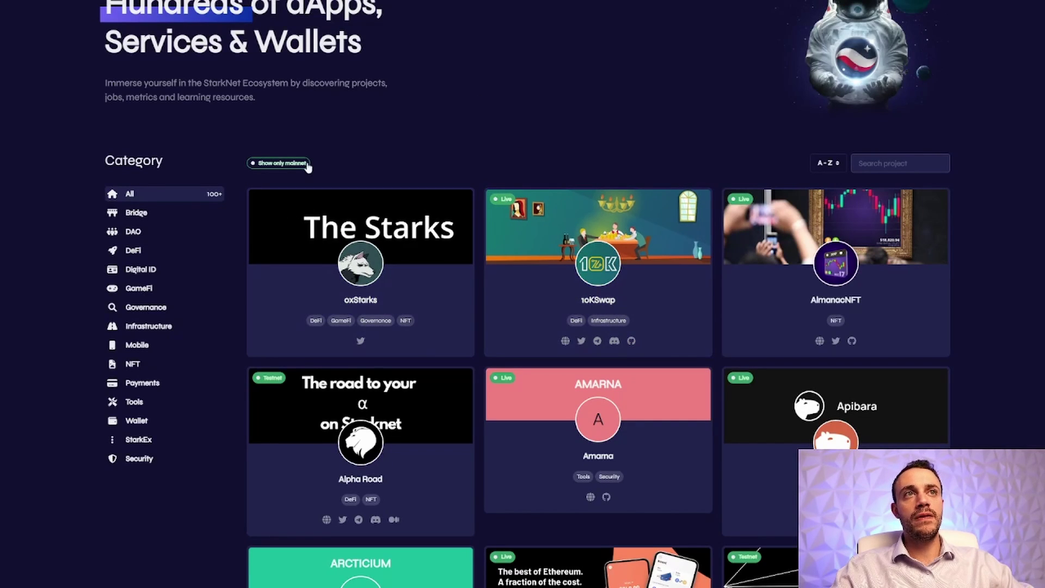
scroll(522, 156, down, 3)
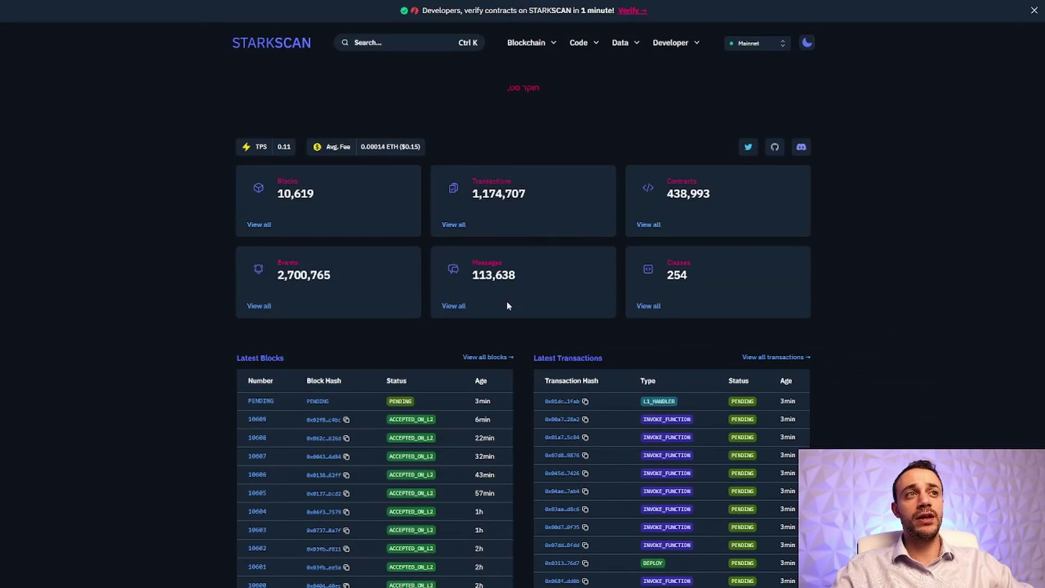
scroll(527, 313, down, 3)
scroll(558, 309, up, 3)
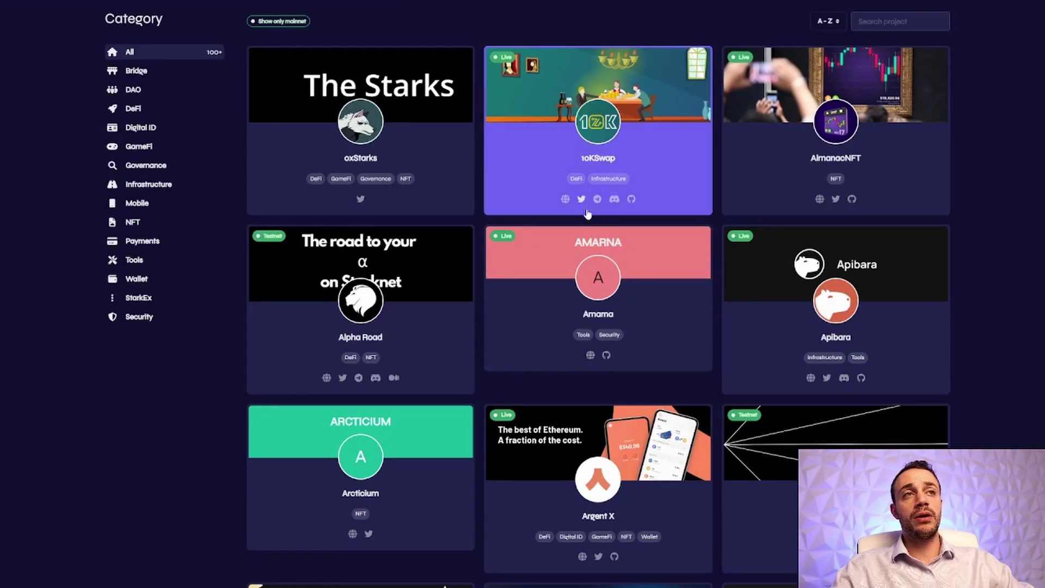
scroll(587, 217, down, 5)
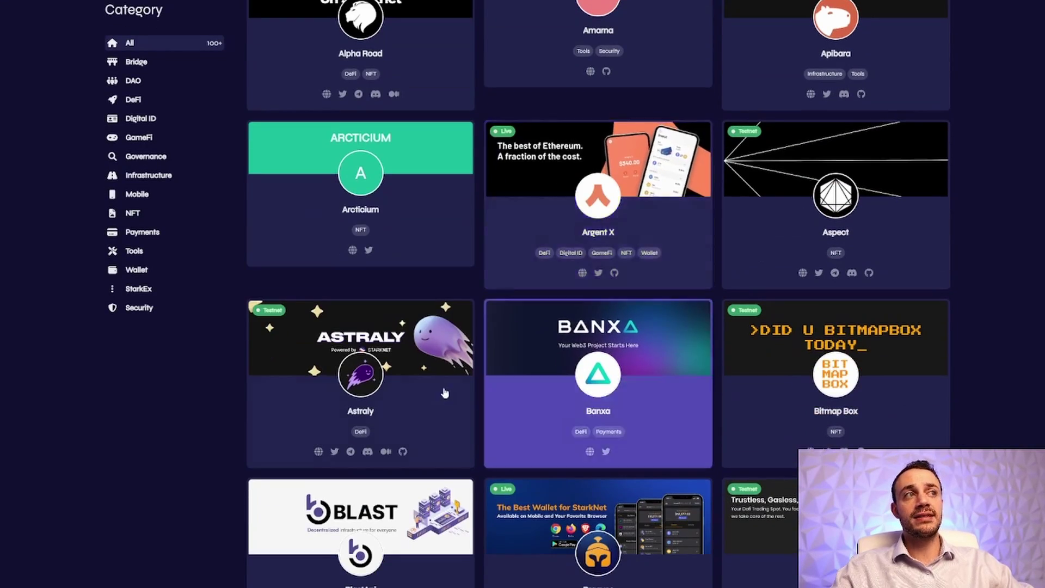
scroll(442, 393, up, 5)
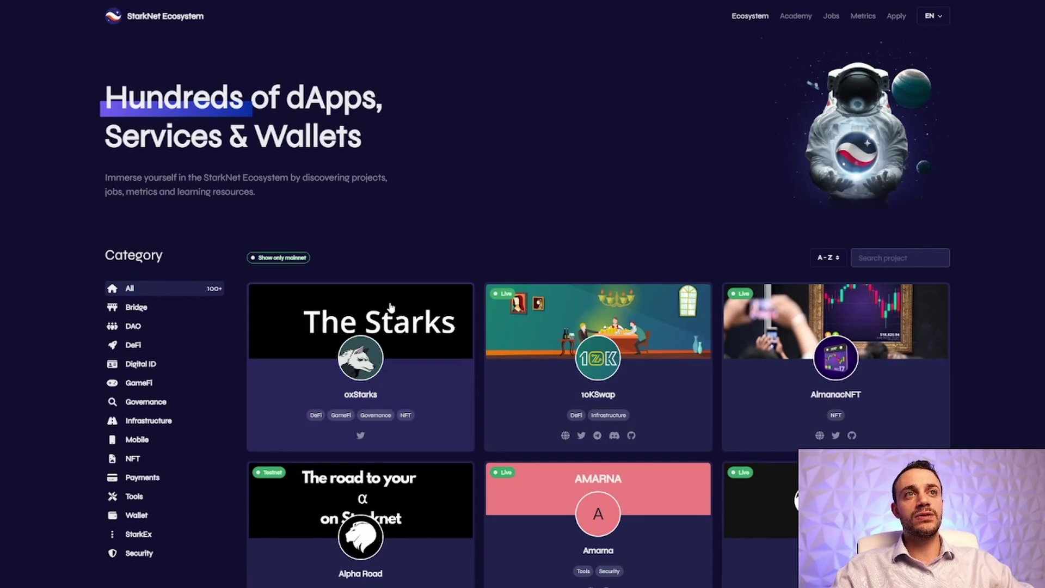
scroll(646, 302, down, 3)
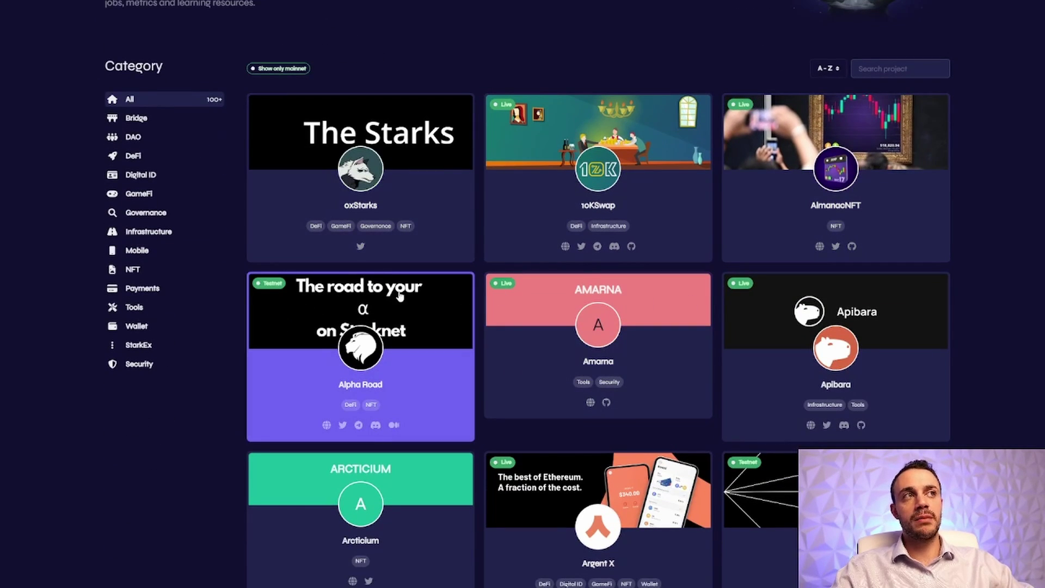
scroll(399, 296, up, 2)
scroll(381, 390, down, 3)
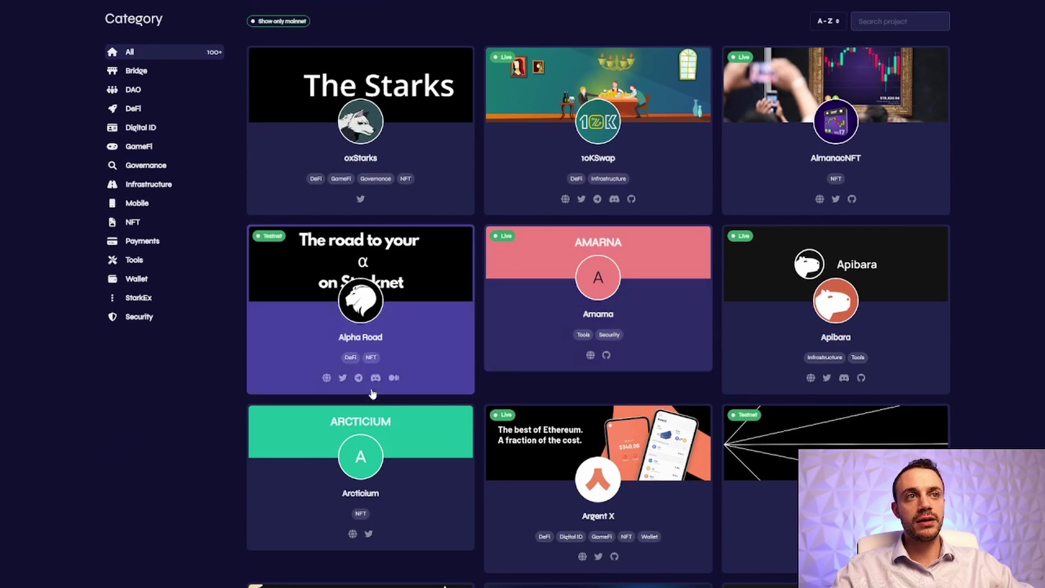
scroll(381, 390, down, 2)
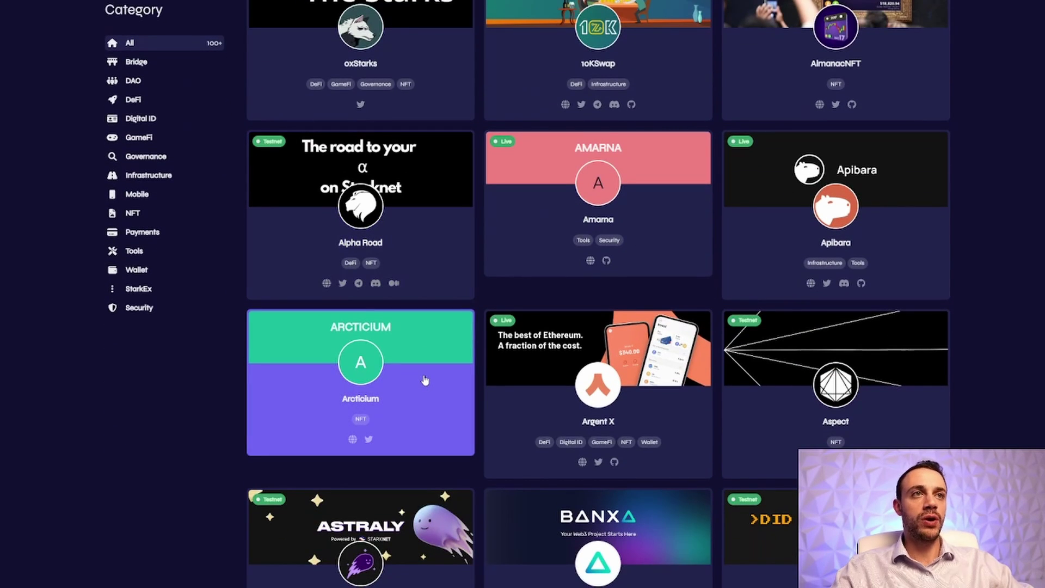
scroll(509, 355, up, 5)
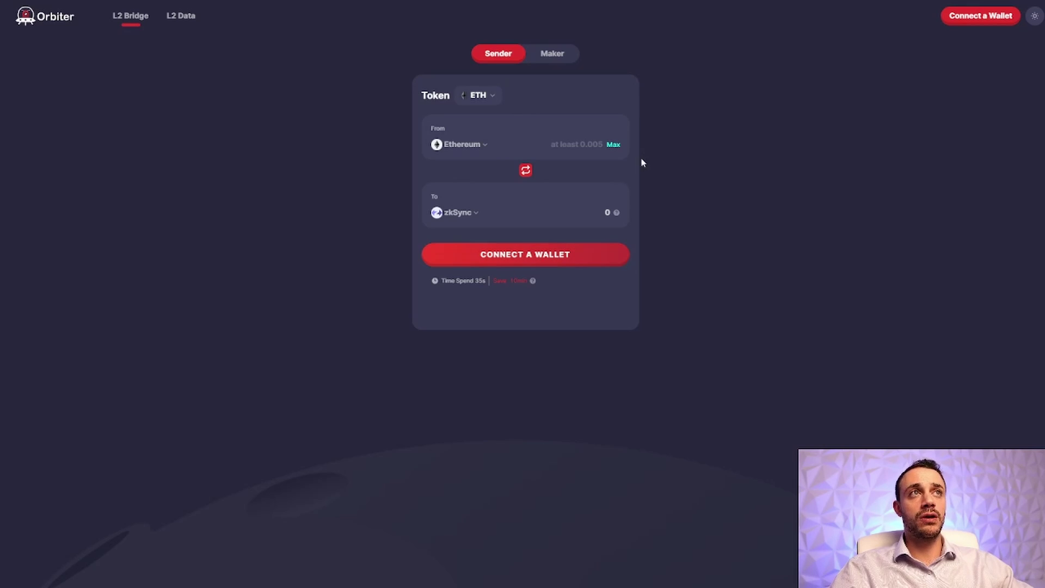
Connect MetaMask to Orbiter, approving the account so the 0.132585 ETH balance appears.
click(957, 18)
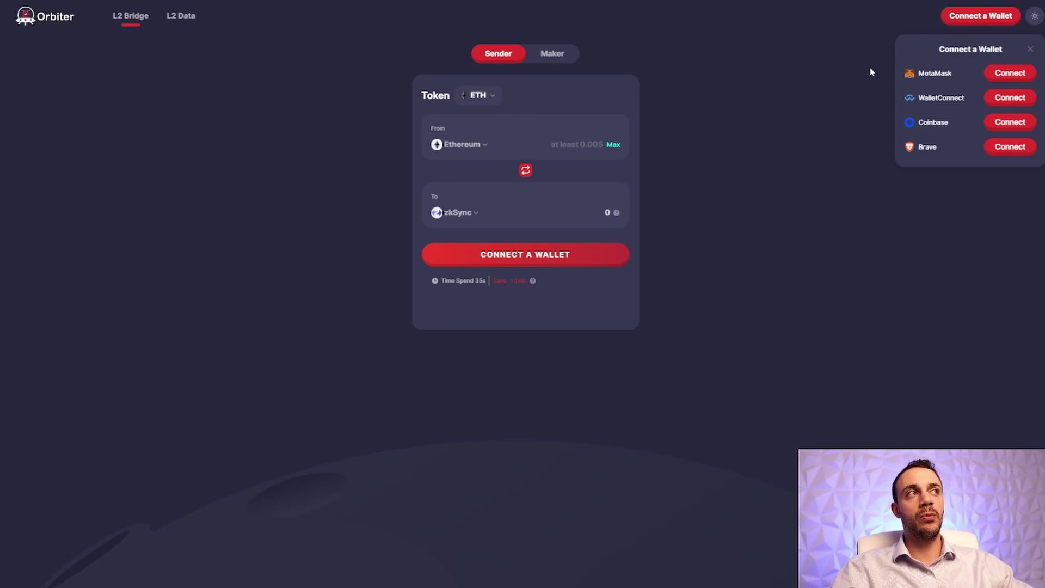
click(998, 73)
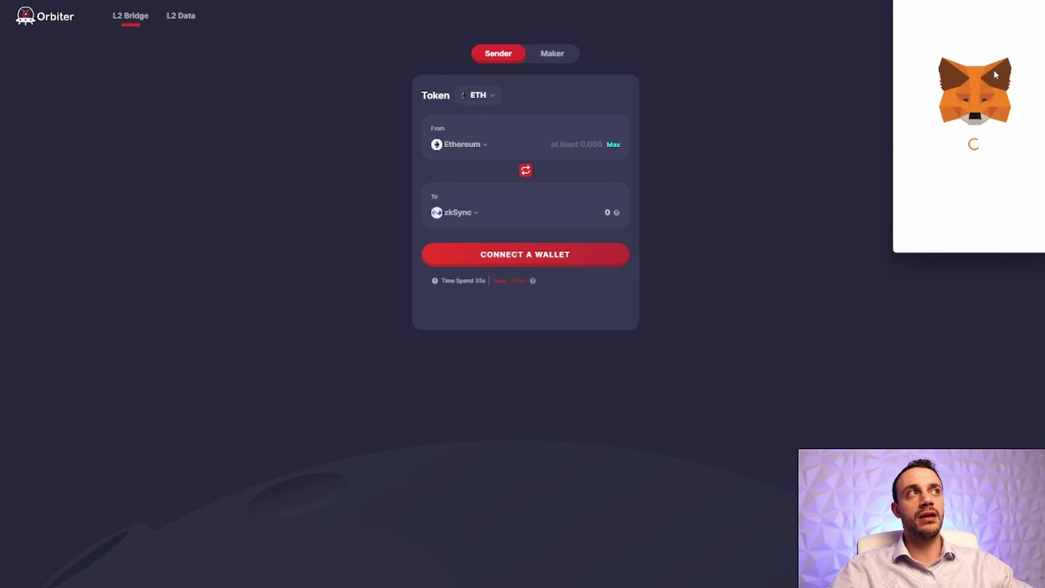
click(1018, 229)
click(1019, 231)
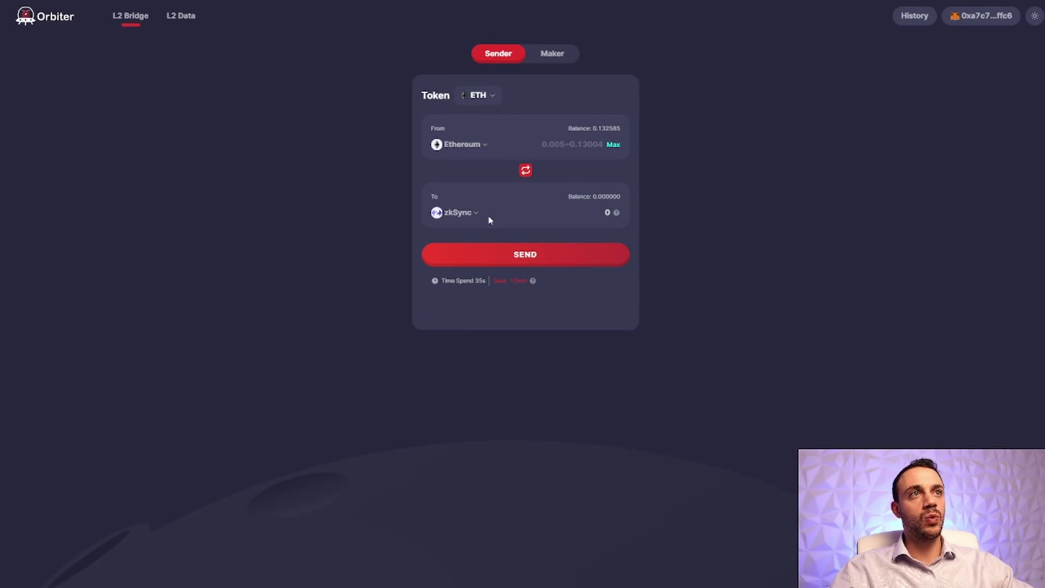
Pick StarkNet as destination, install the Argent X extension, and refresh Orbiter's wallet connection.
click(473, 214)
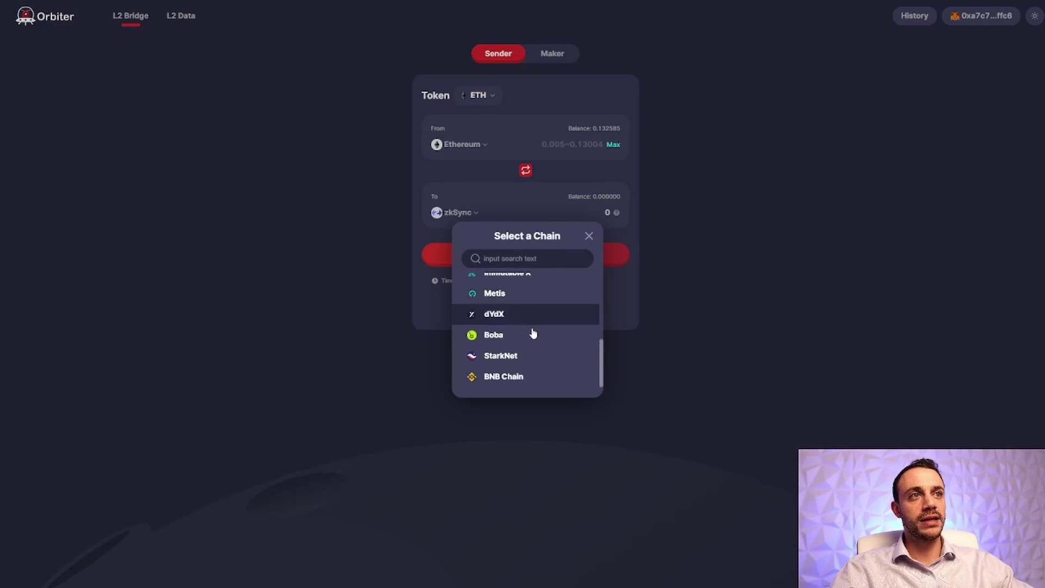
click(521, 357)
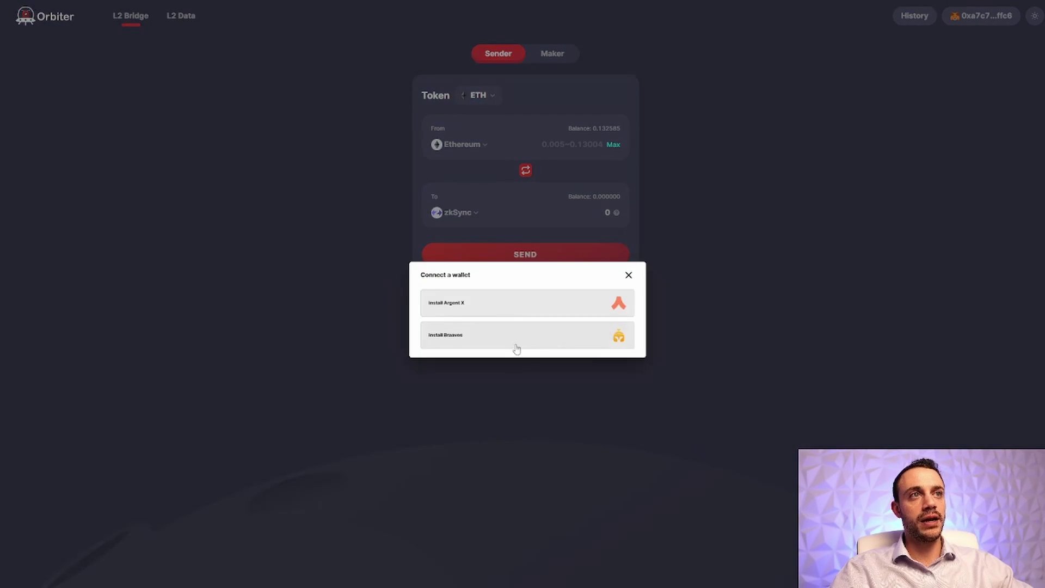
click(528, 308)
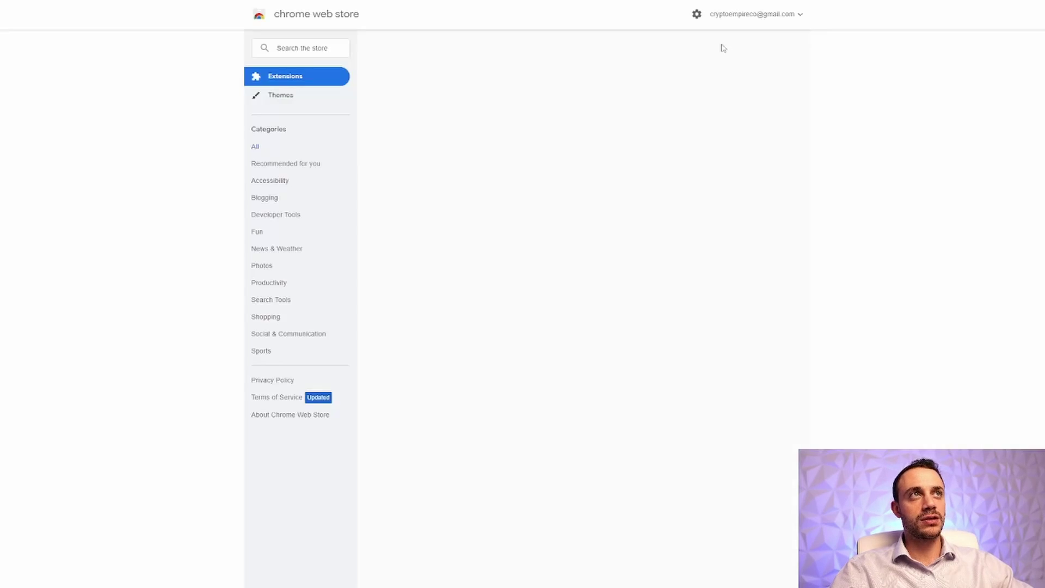
key(ctrl+w)
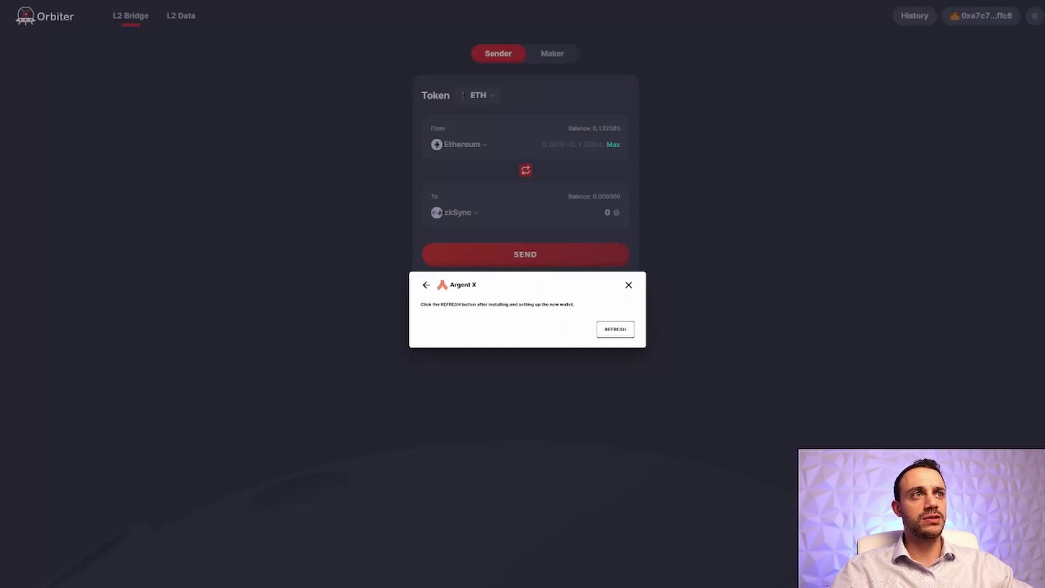
click(620, 329)
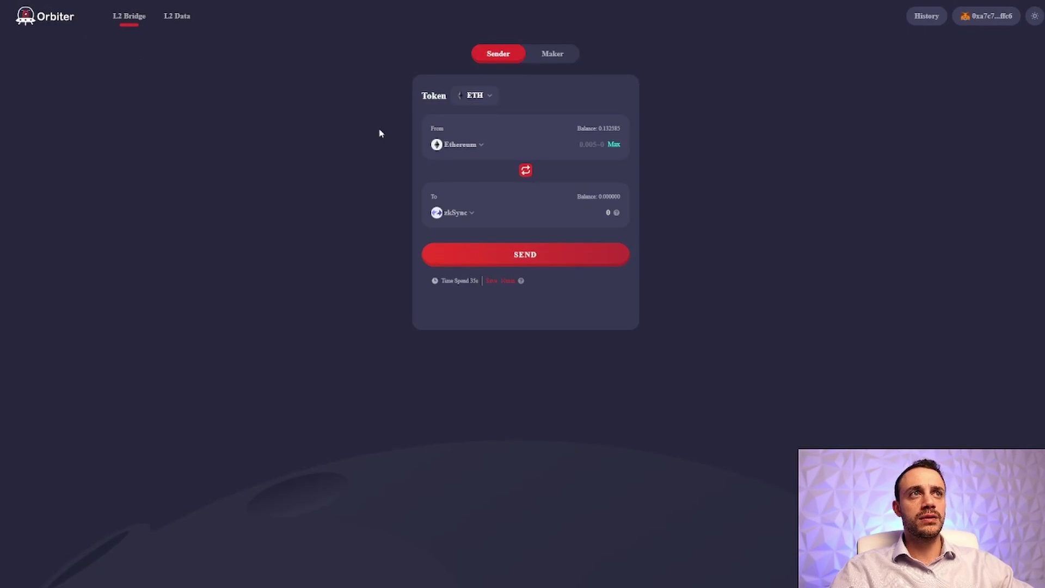
Choose StarkNet as the destination chain again and connect the Argent X account to Orbiter.
click(462, 214)
click(161, 86)
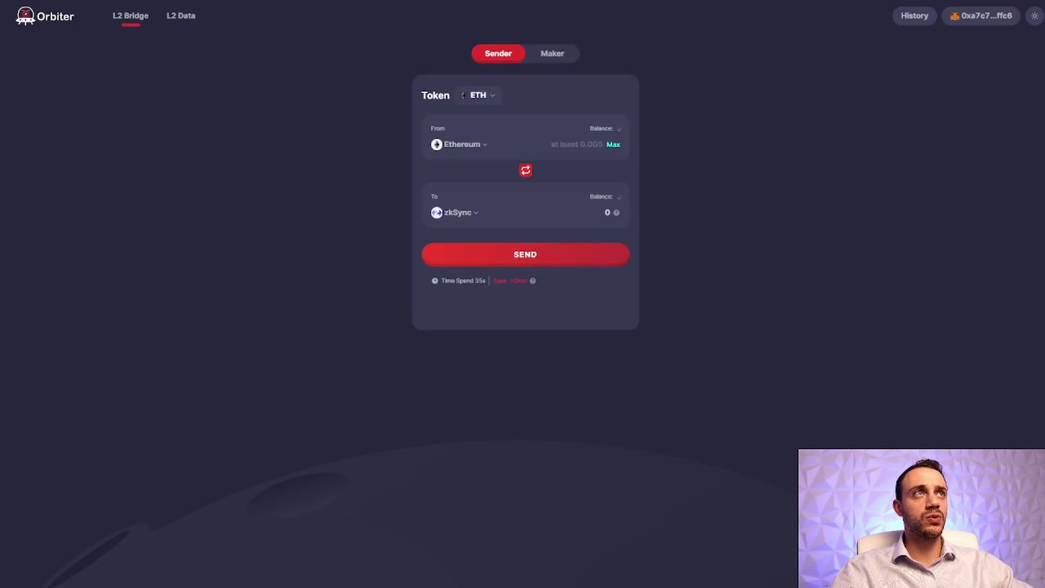
click(463, 213)
scroll(509, 337, down, 5)
click(501, 369)
drag(945, 1, 554, 135)
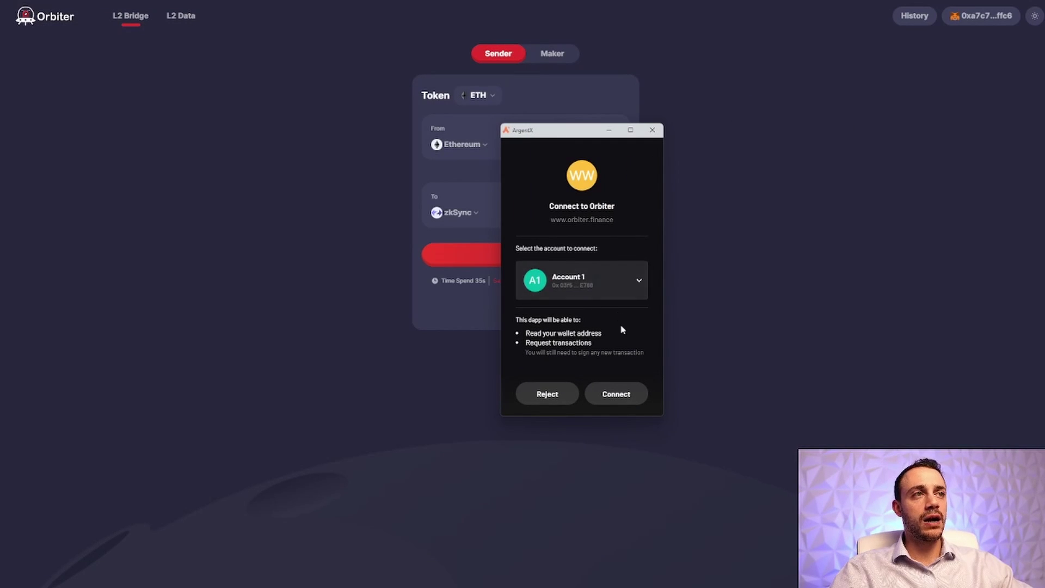
click(625, 396)
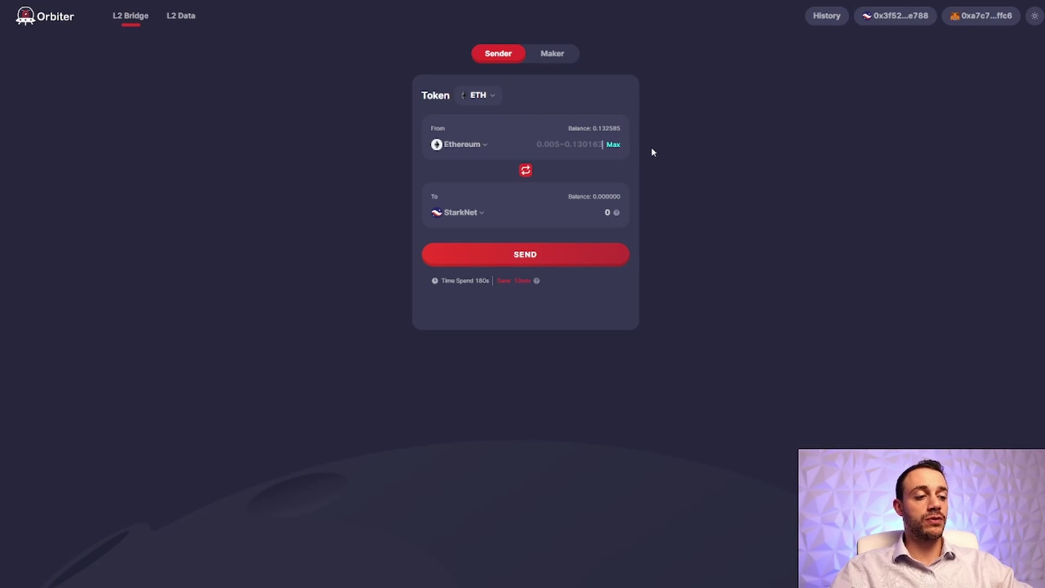
Enter 0.05 ETH as the bridge amount and attempt to send it.
text(0.5)
key(BackSpace)
text(05)
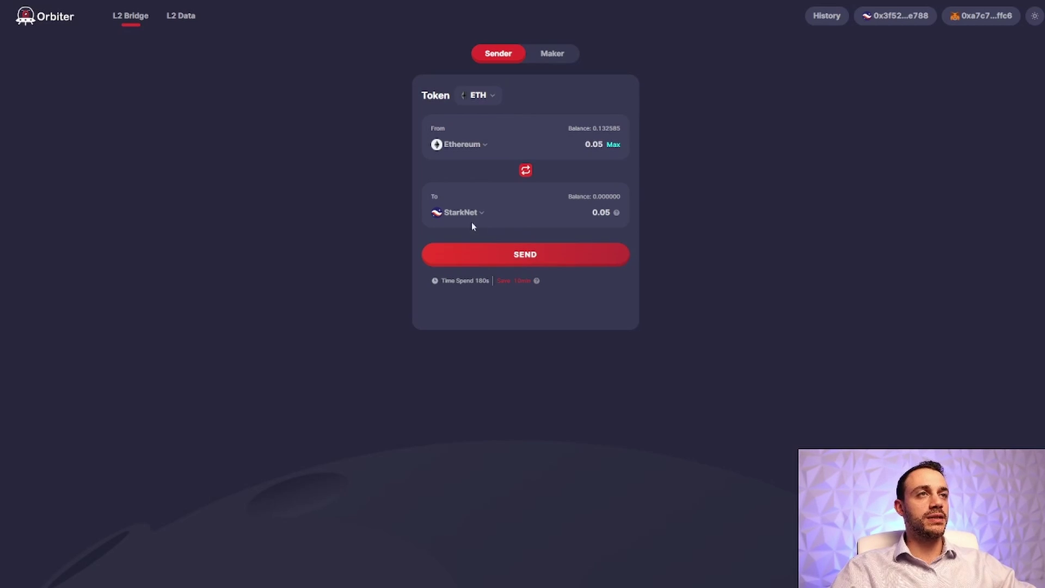
click(526, 258)
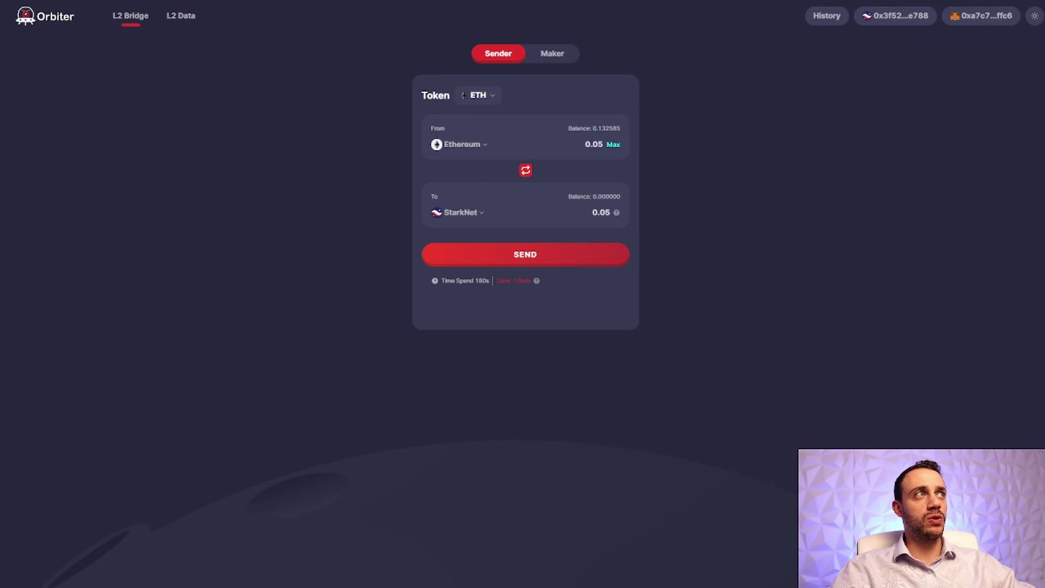
Switch the Argent X wallet from Testnet to Mainnet, retry sending, and reload the bridge.
click(898, 15)
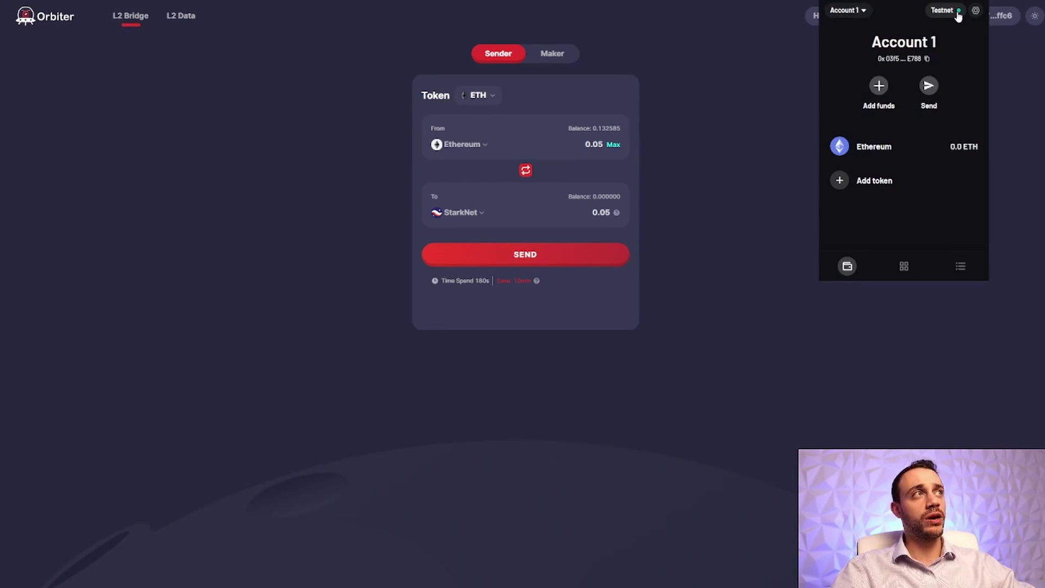
click(959, 16)
click(938, 33)
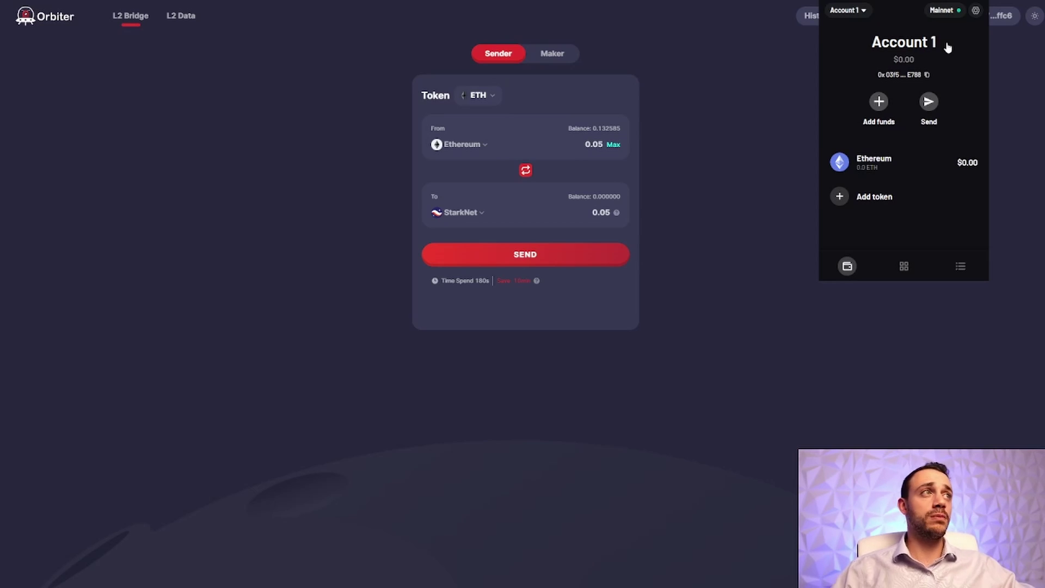
click(768, 151)
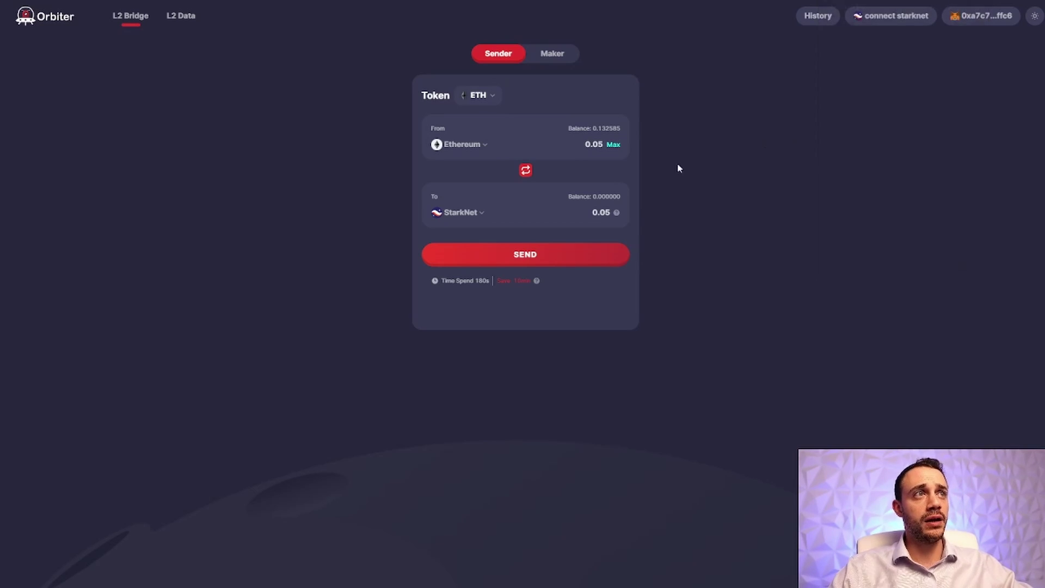
click(537, 255)
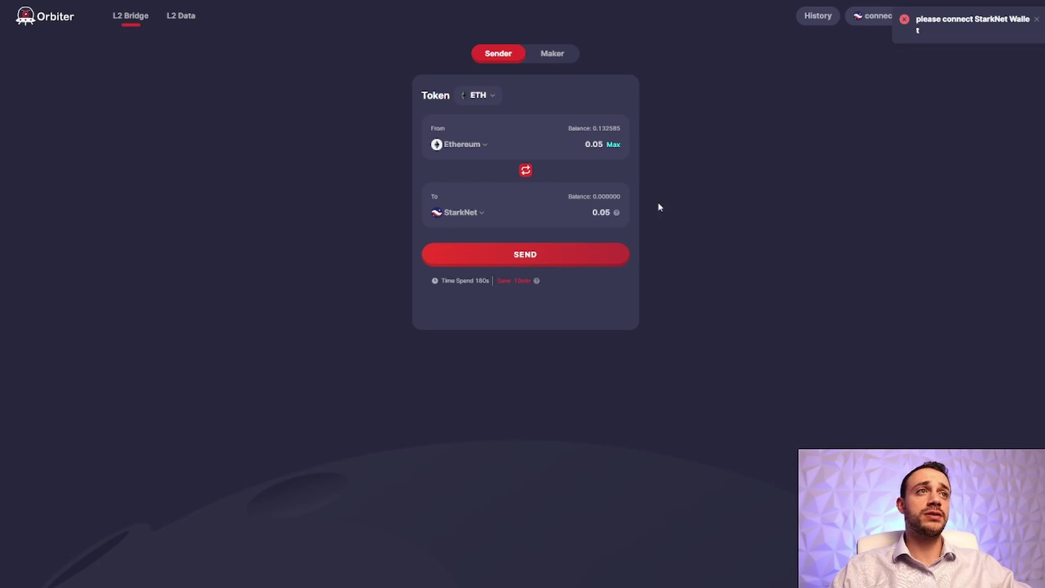
key(F5)
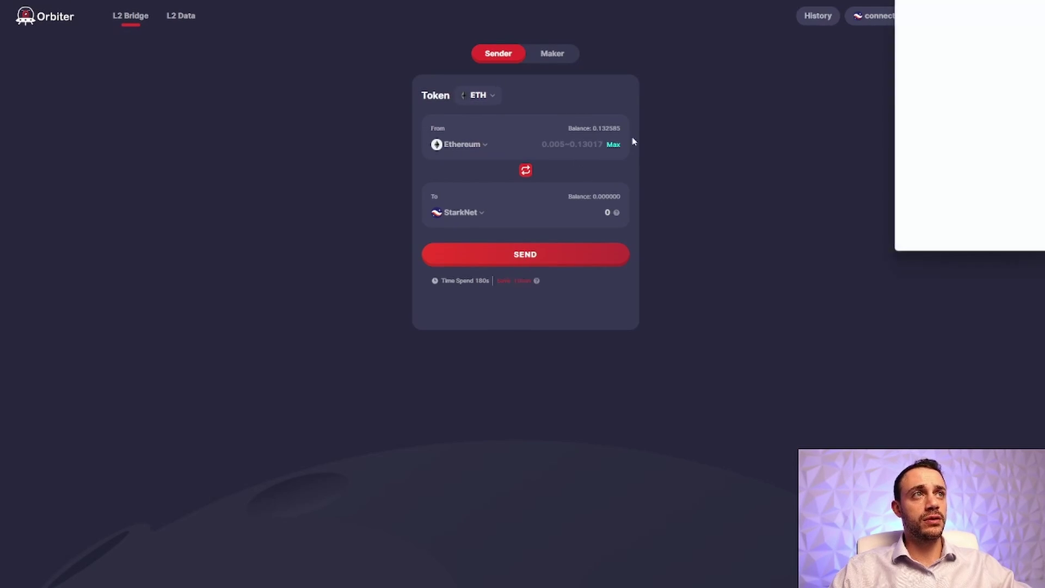
Reconnect the StarkNet wallet, send 0.05 ETH, and approve the 0.0512 ETH MetaMask transaction.
click(1014, 233)
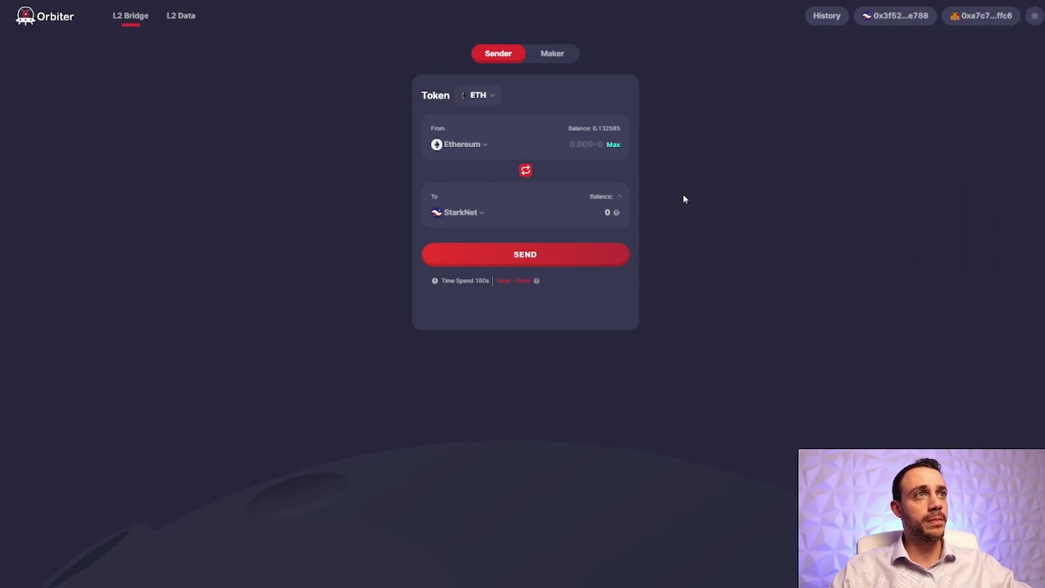
text(0.05)
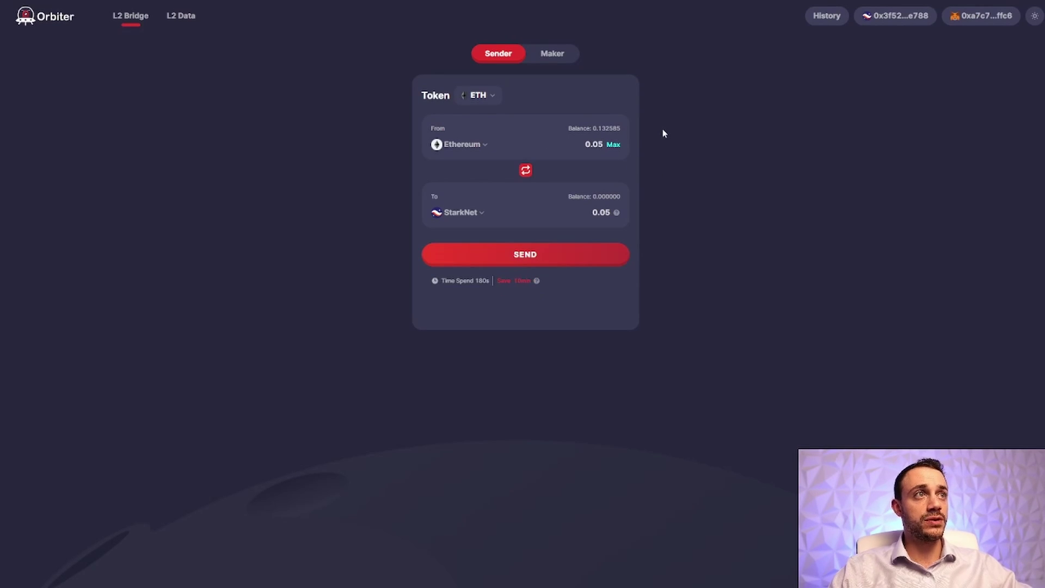
click(508, 253)
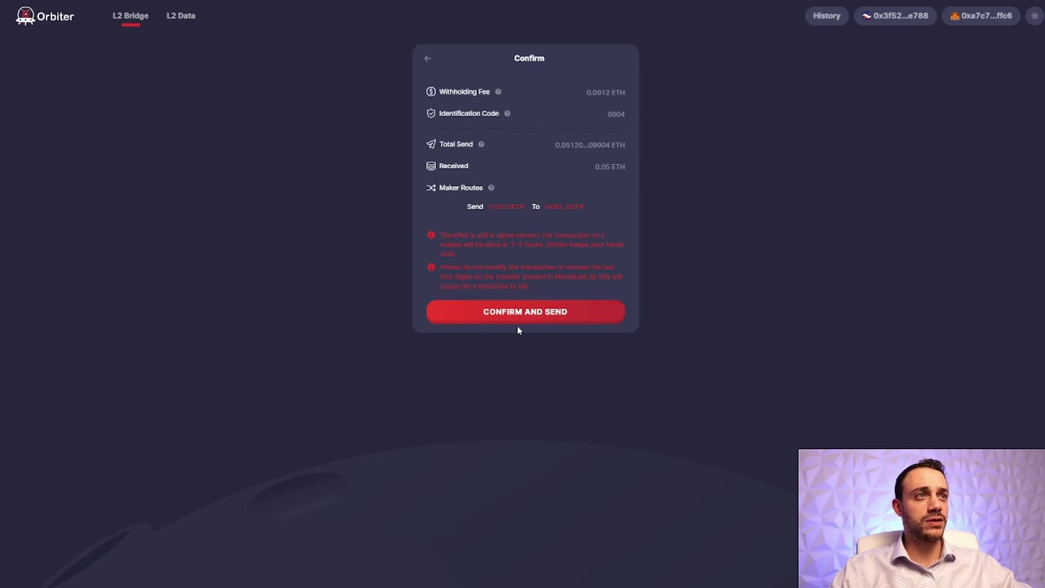
click(532, 311)
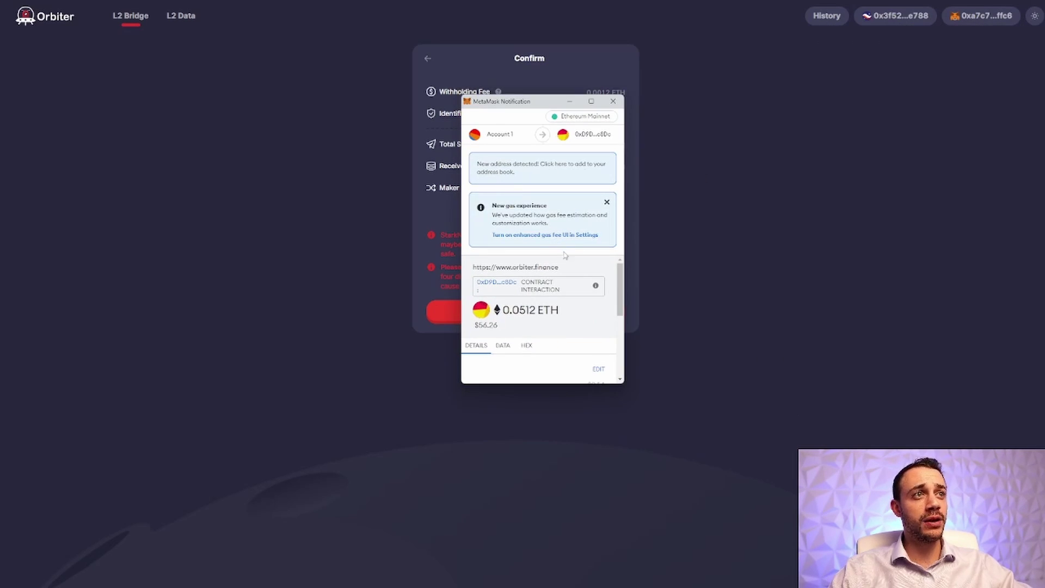
scroll(569, 264, down, 5)
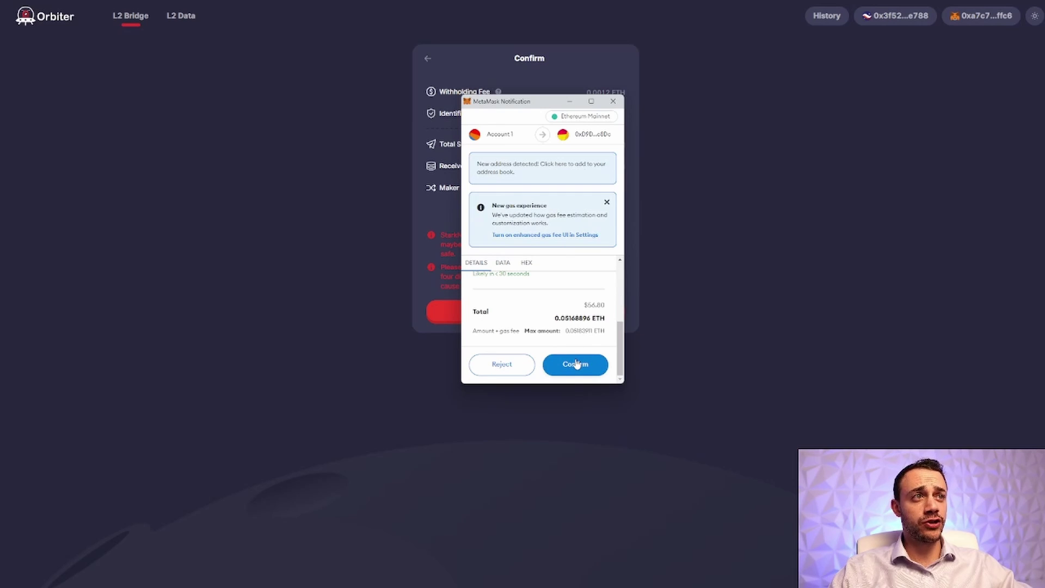
click(576, 364)
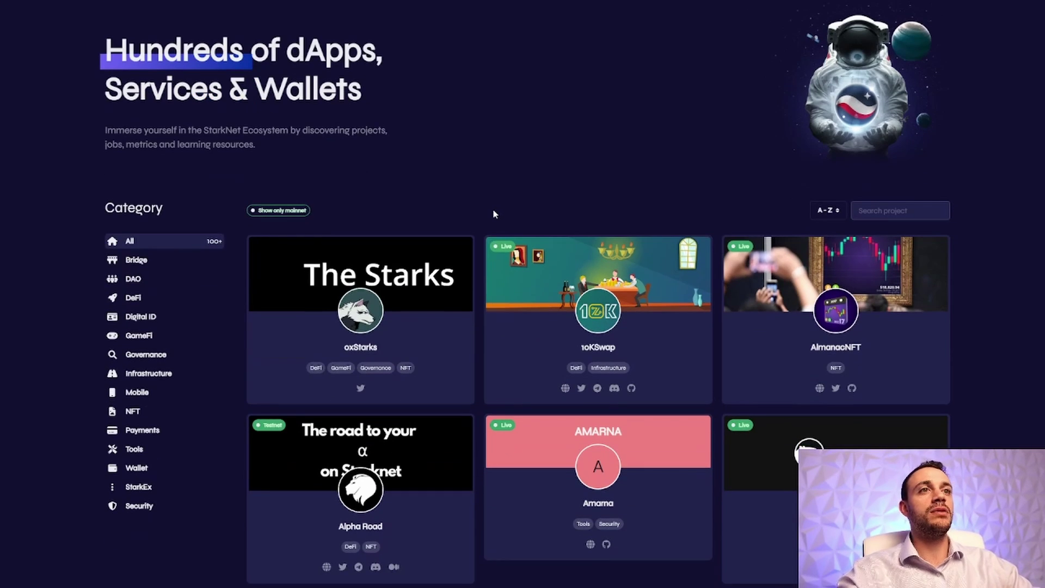
Scroll through the StarkNet Ecosystem project cards looking for 10KSwap.
scroll(513, 170, down, 3)
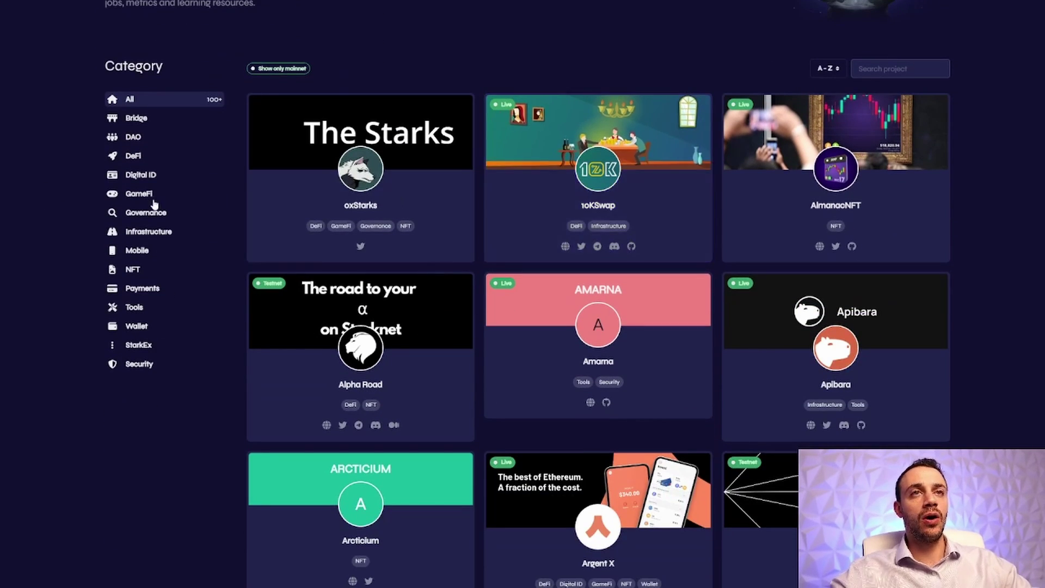
scroll(158, 202, down, 1)
scroll(148, 280, up, 5)
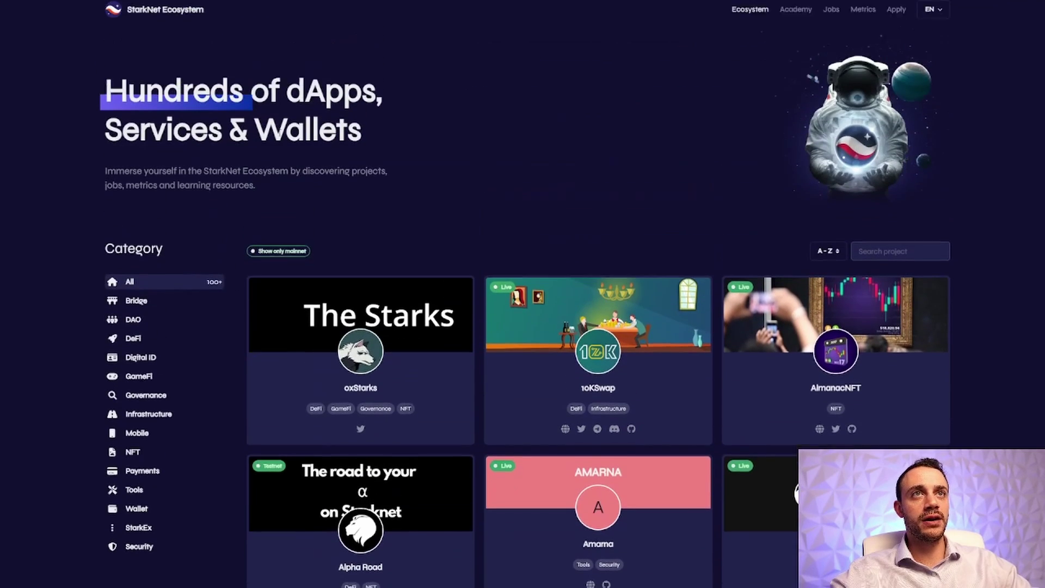
scroll(547, 177, down, 3)
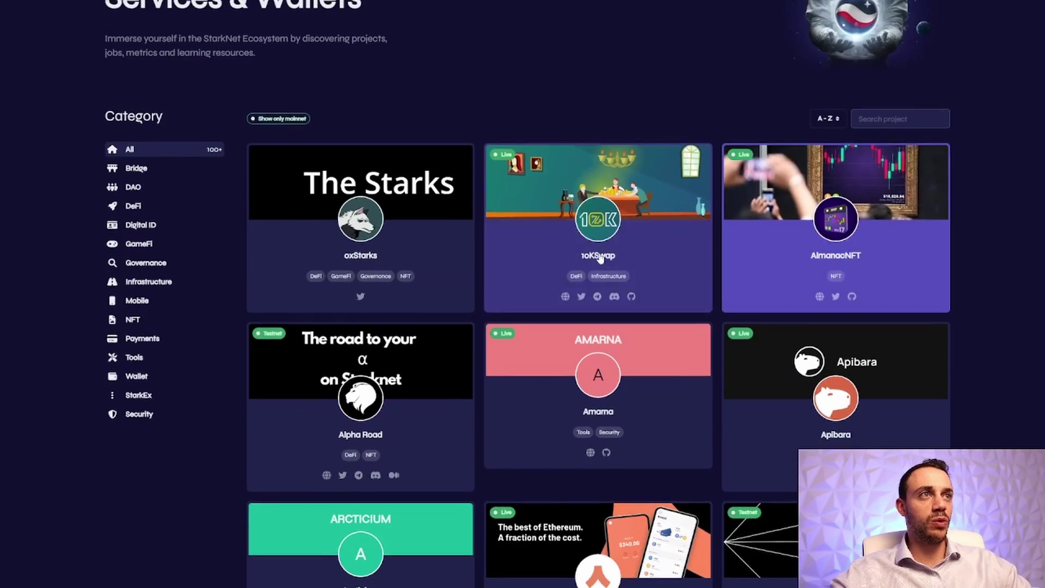
scroll(628, 278, down, 2)
scroll(628, 278, up, 5)
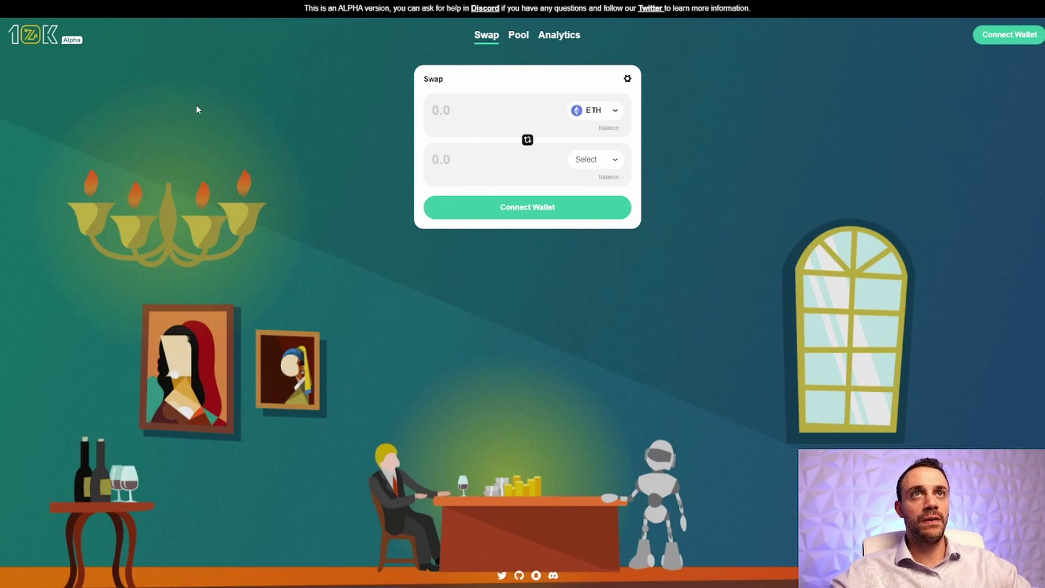
Reload 10K Swap, choose Argent X from the wallet list, and approve the connection.
click(545, 208)
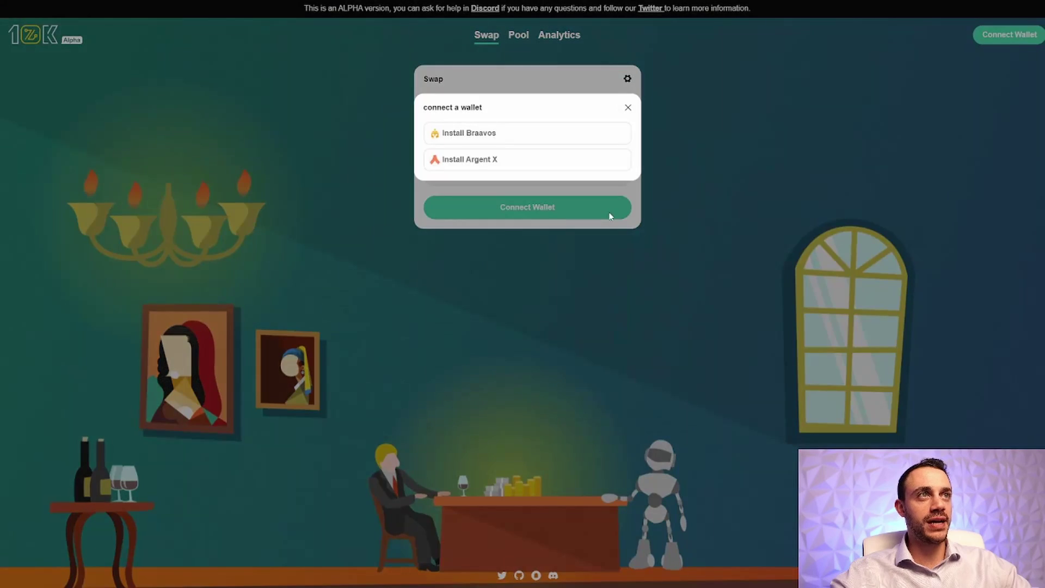
click(627, 107)
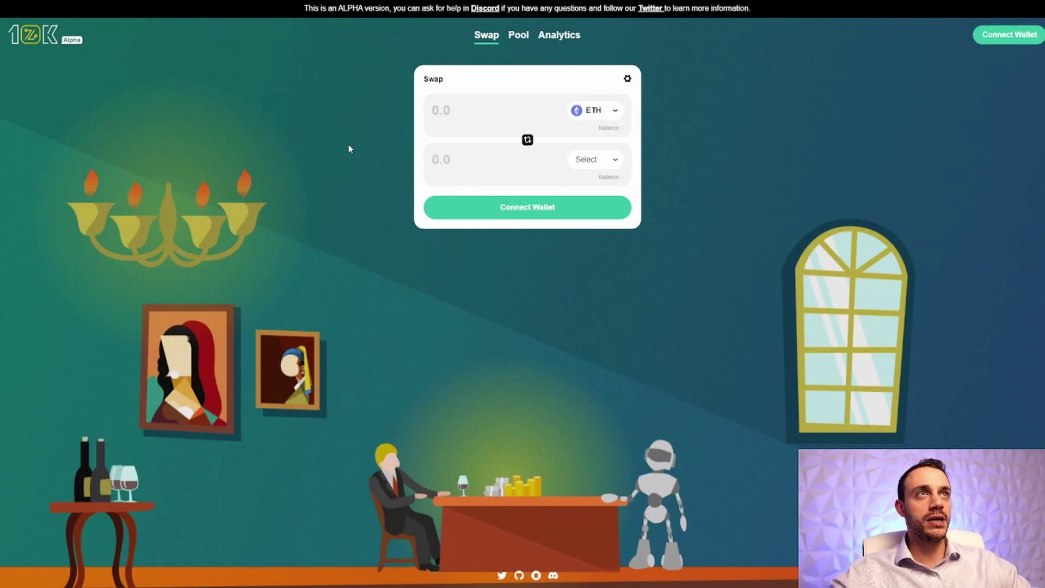
key(F5)
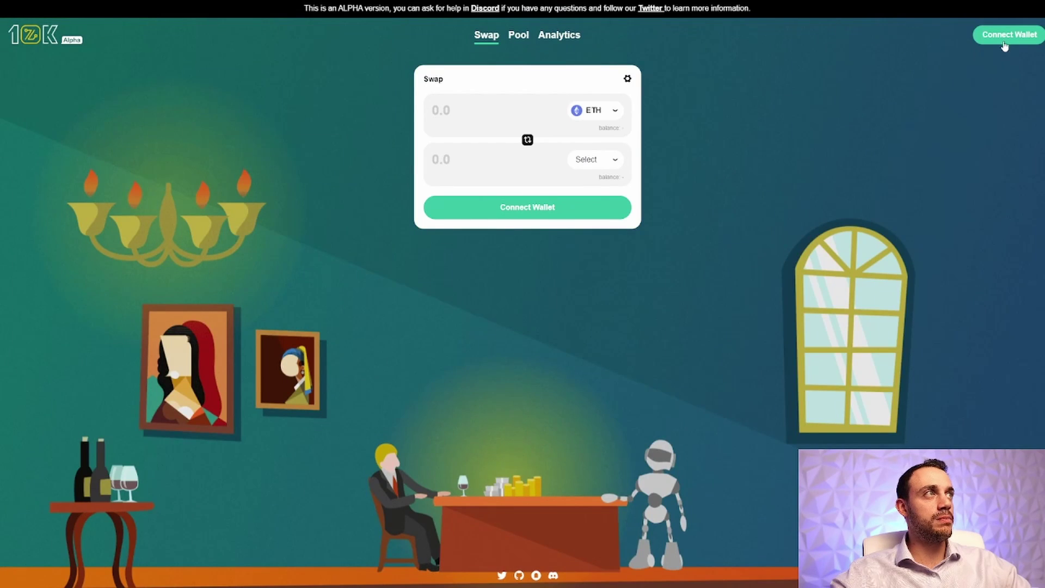
click(1001, 46)
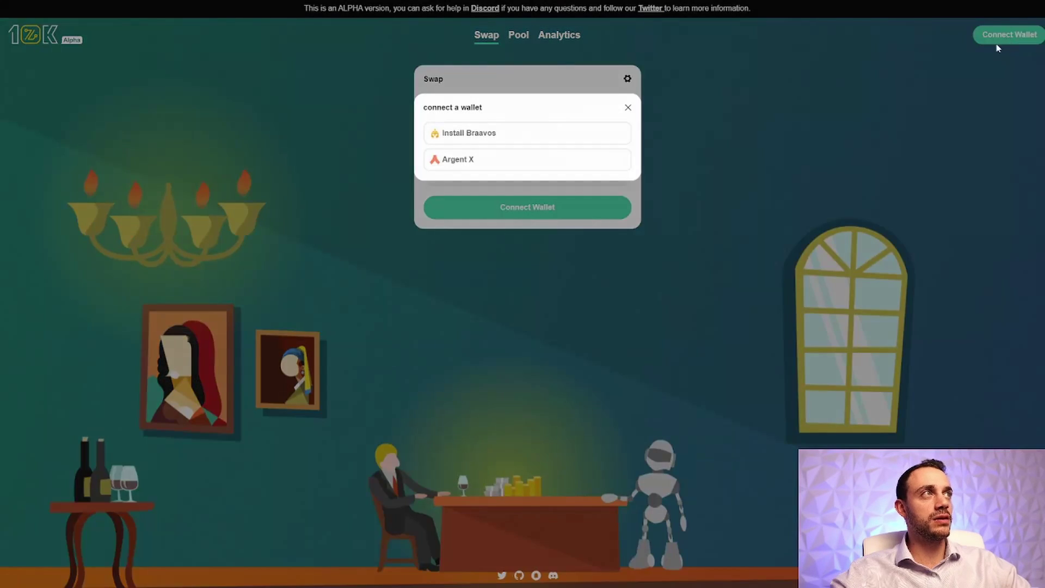
click(467, 164)
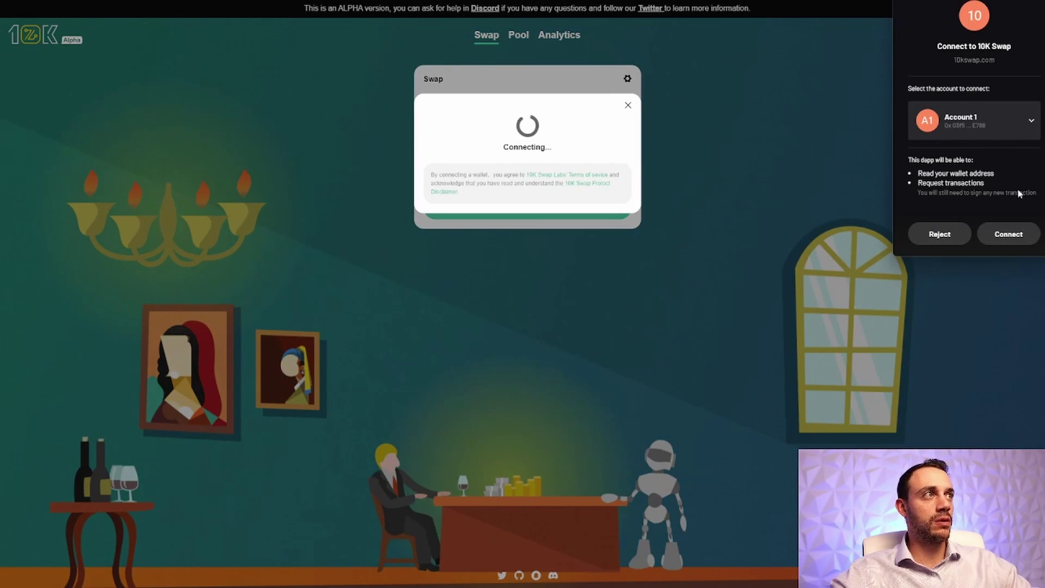
click(1015, 233)
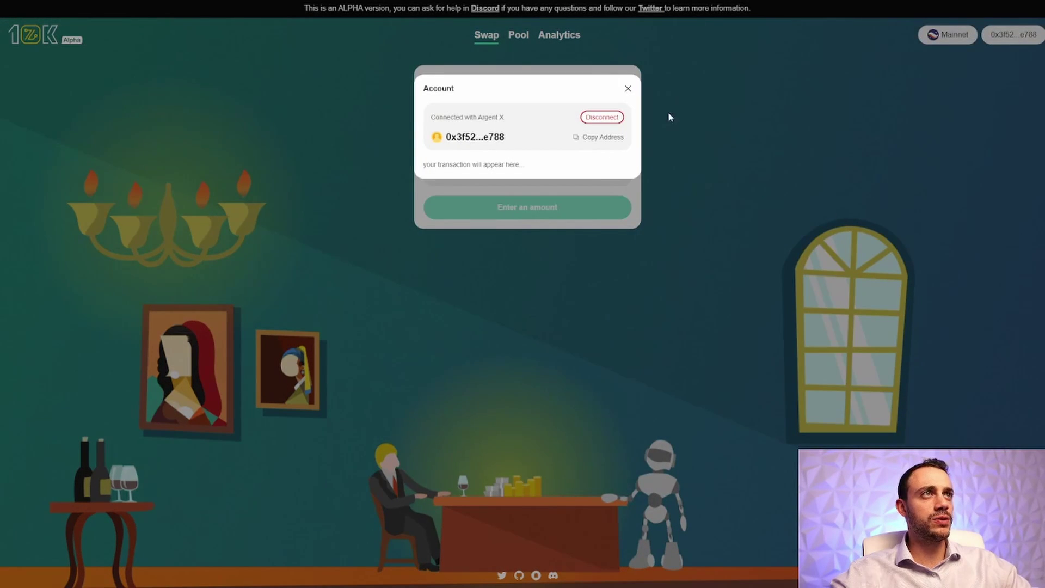
Swap 0.02 ETH for about 21.74 DAI and approve the transaction in Argent X.
click(628, 89)
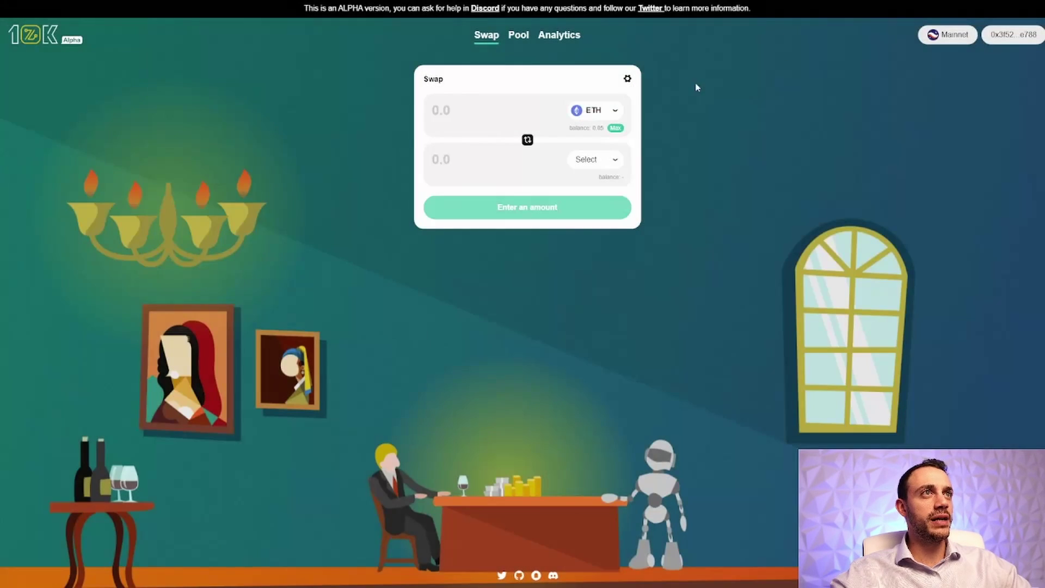
click(612, 159)
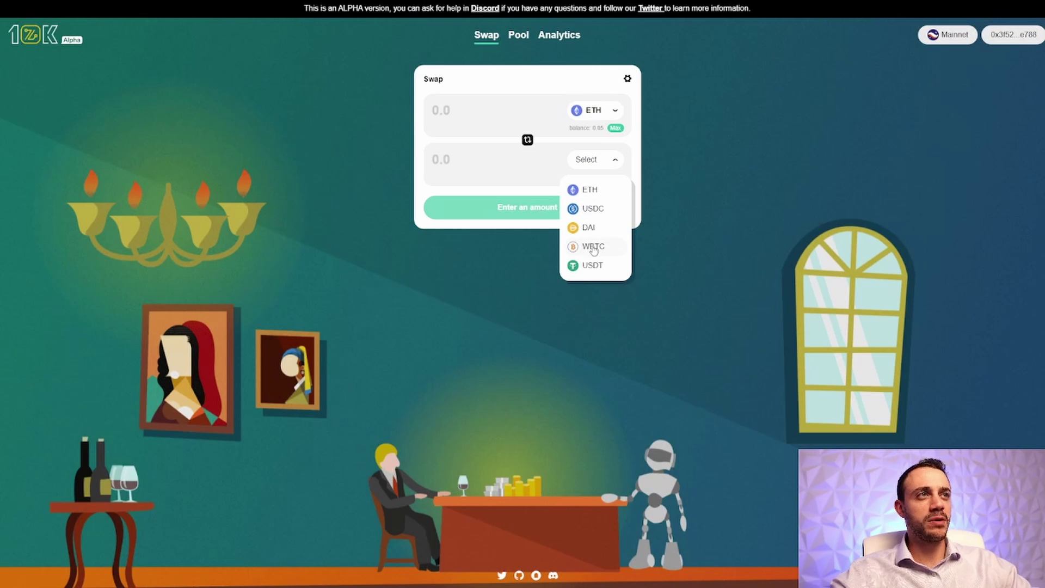
click(592, 228)
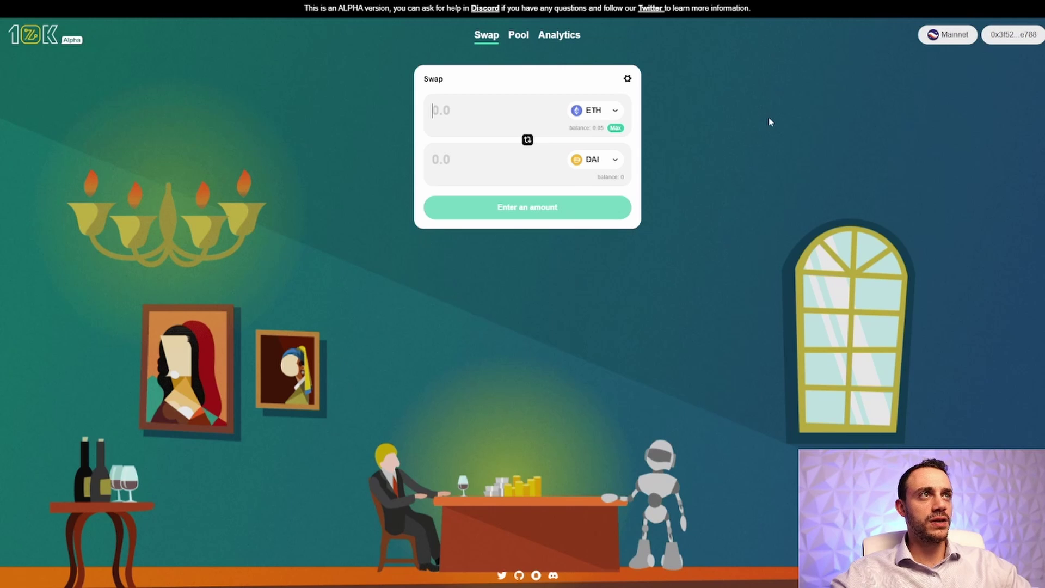
text(0.02)
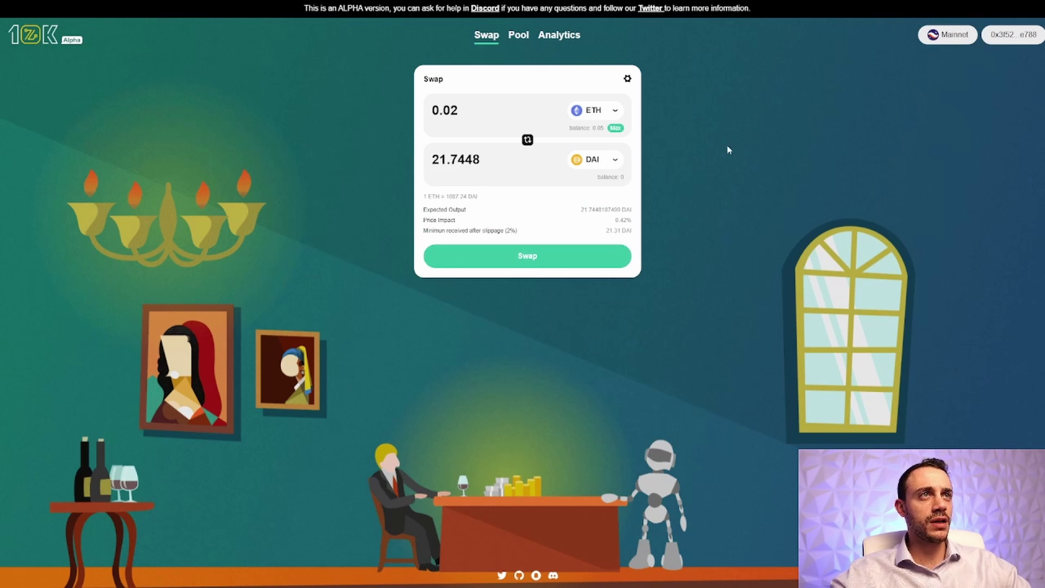
click(544, 256)
click(545, 230)
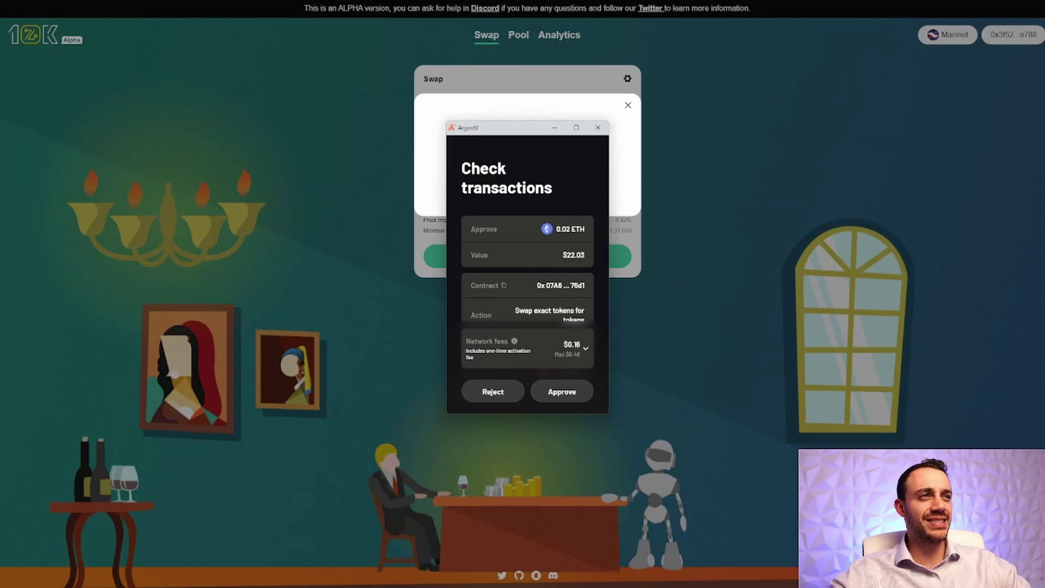
scroll(566, 321, down, 3)
scroll(556, 256, up, 3)
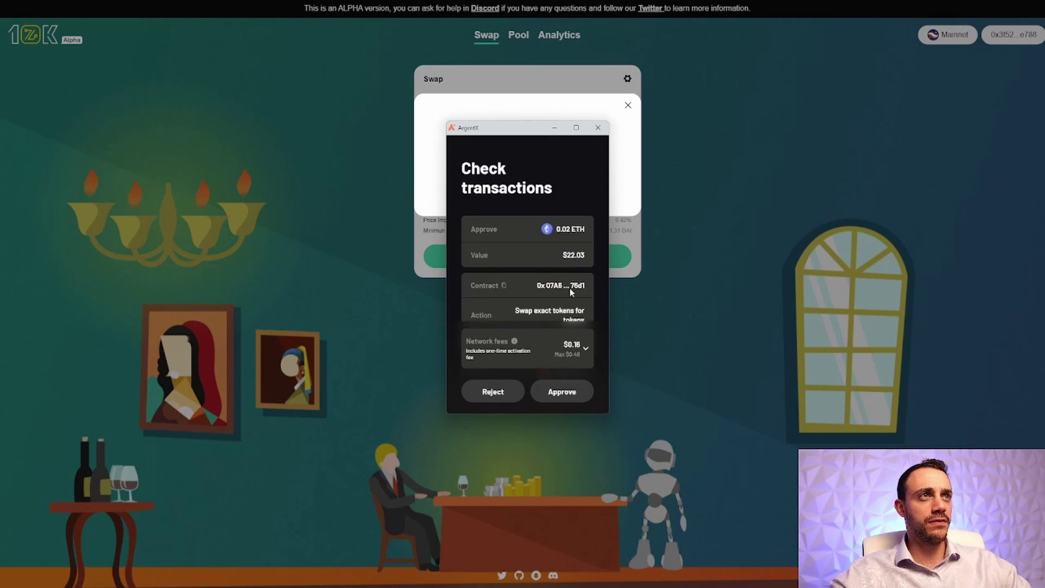
click(562, 391)
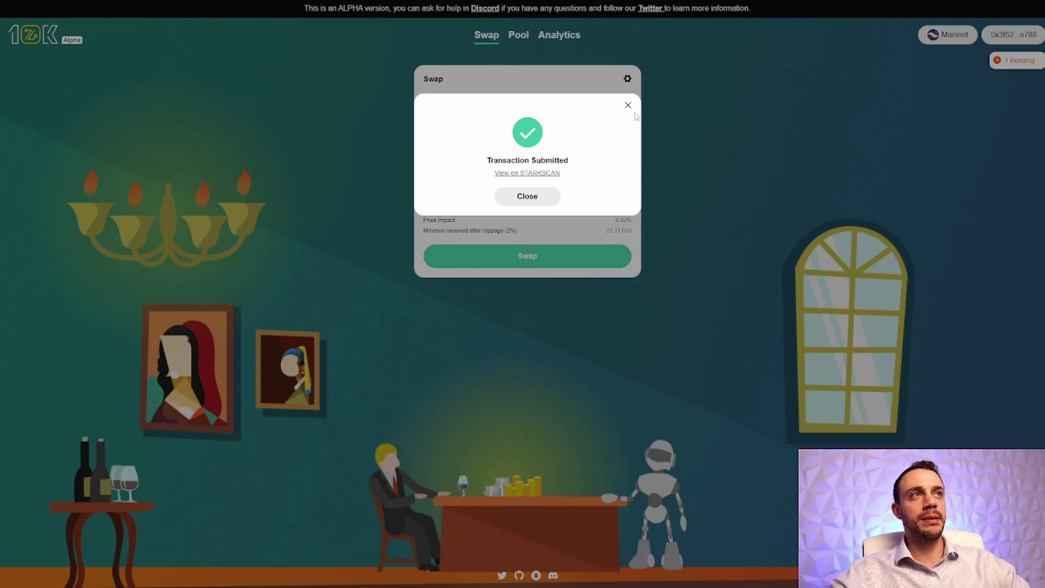
Dismiss the Transaction Submitted notice and wait for about 21.72 DAI to appear.
click(526, 200)
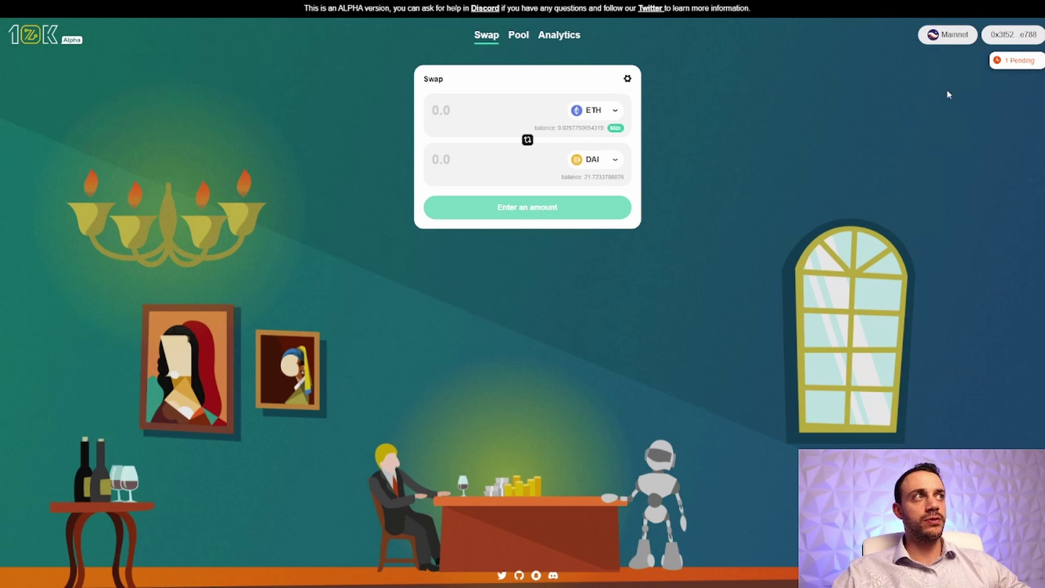
Swap the full 21.7 DAI balance back to about 0.0198 ETH and approve it in Argent X.
click(1001, 62)
click(628, 88)
click(527, 141)
click(617, 129)
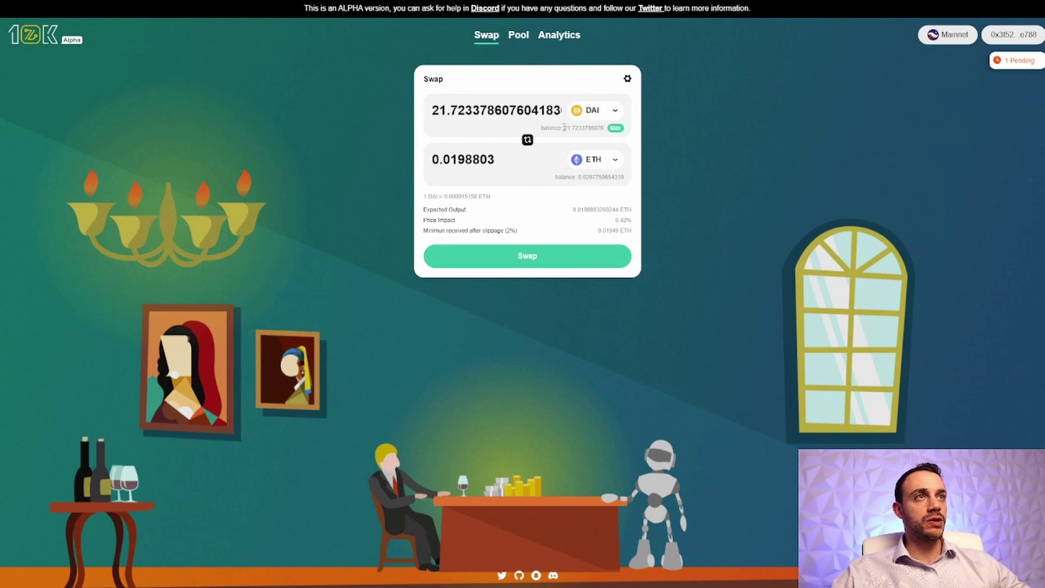
click(530, 261)
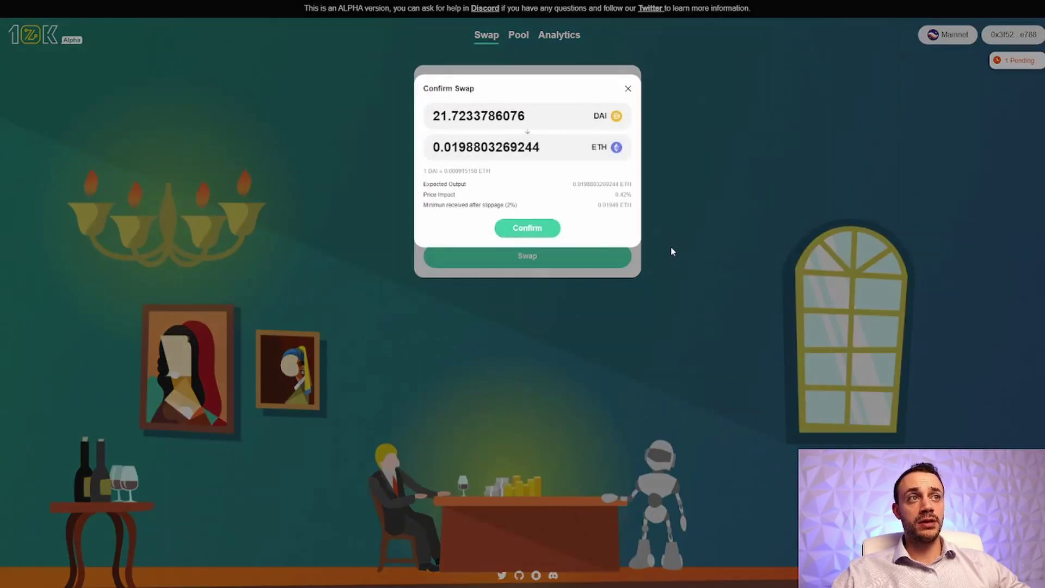
click(548, 230)
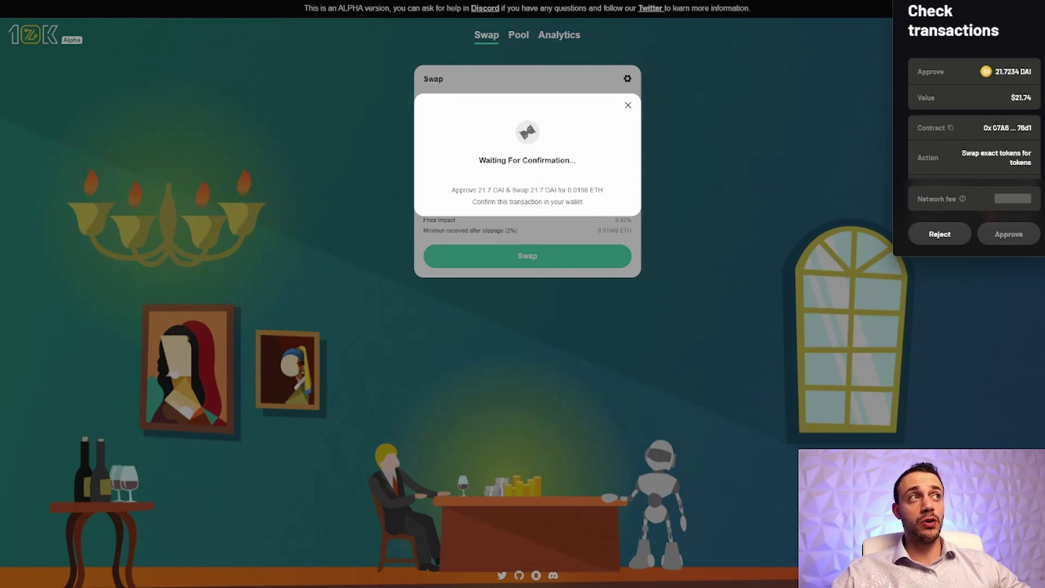
scroll(980, 105, down, 2)
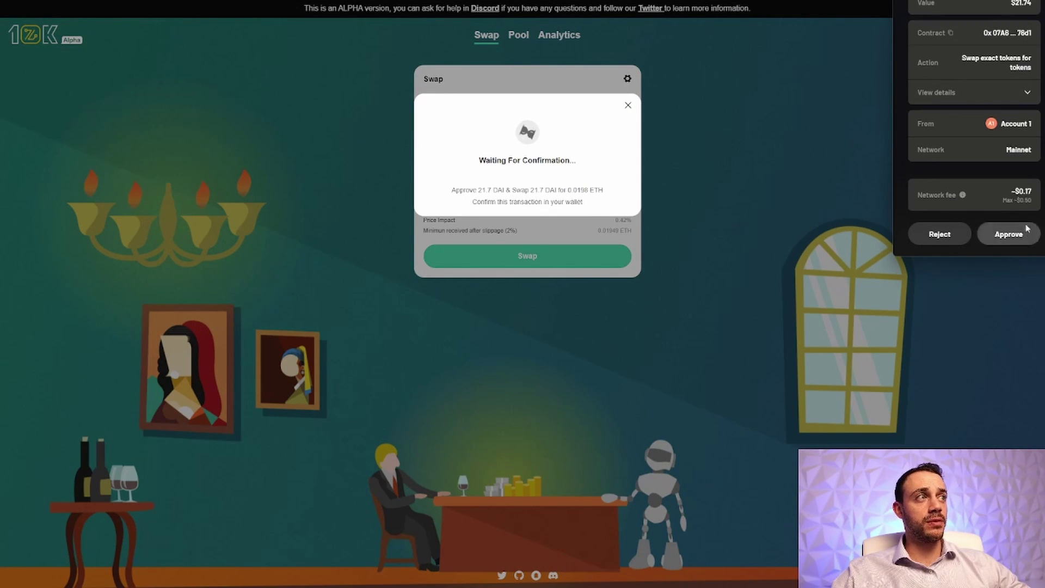
click(1028, 227)
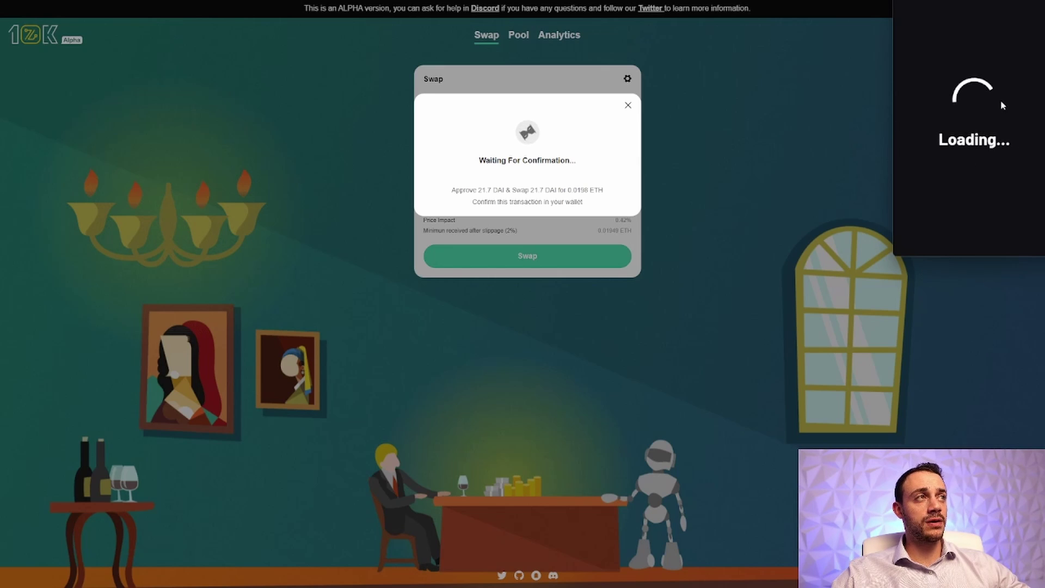
drag(649, 172, 520, 166)
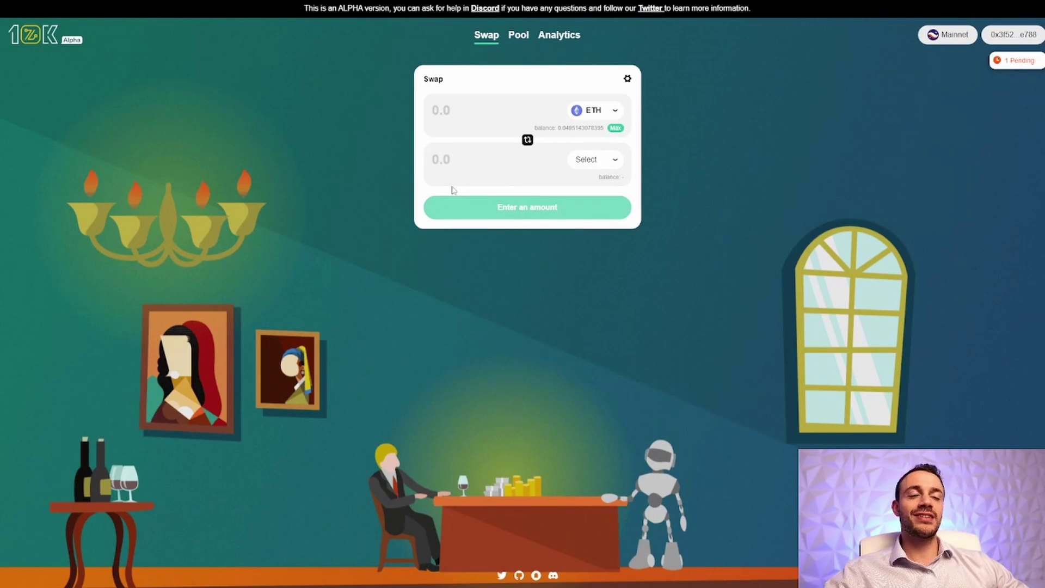
Look over the tokens available to receive, closing the list without choosing one.
click(598, 170)
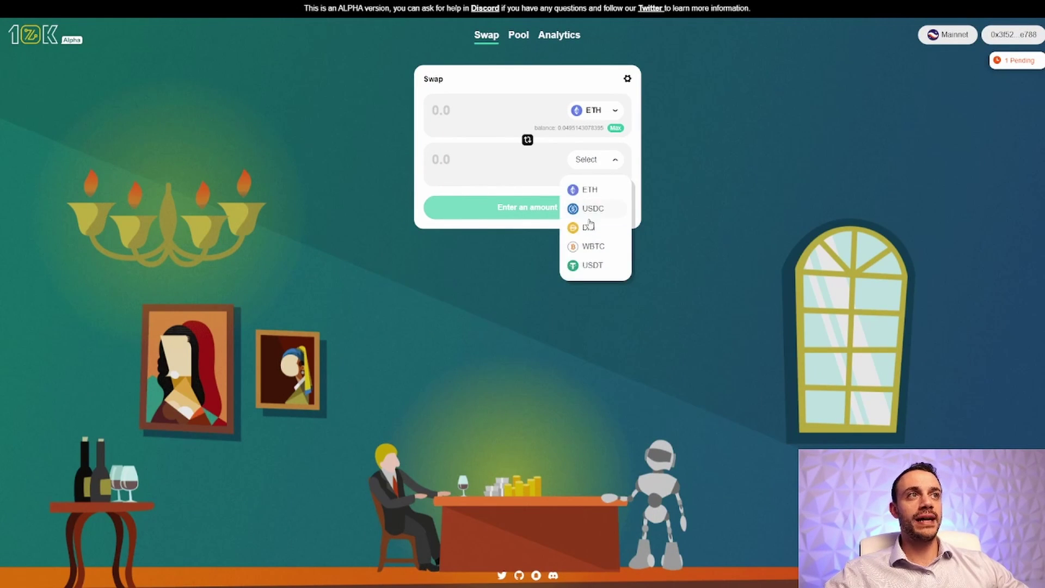
click(651, 133)
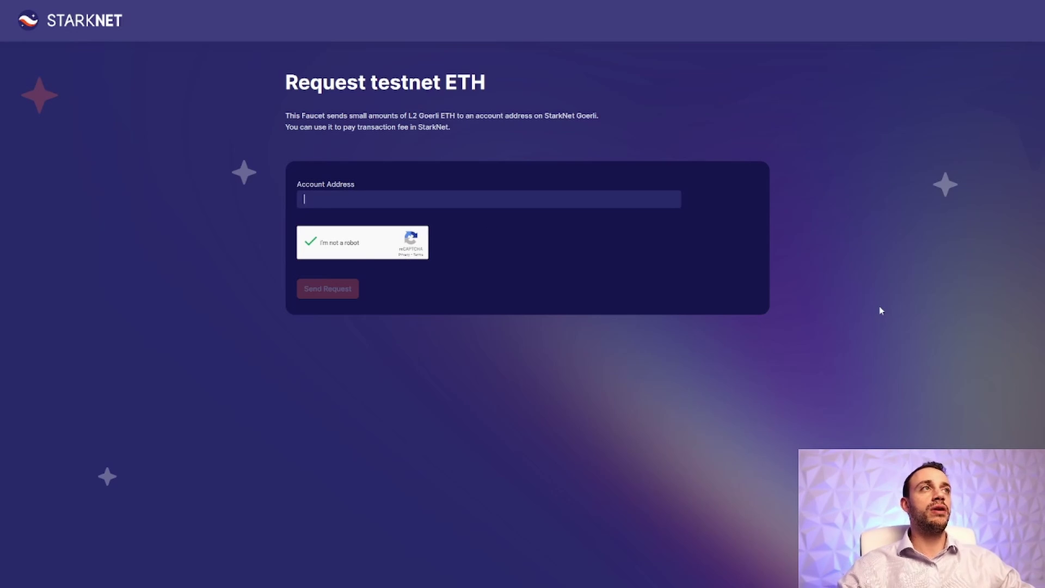
Paste the Argent X account address into the faucet's Account Address field.
click(972, 1)
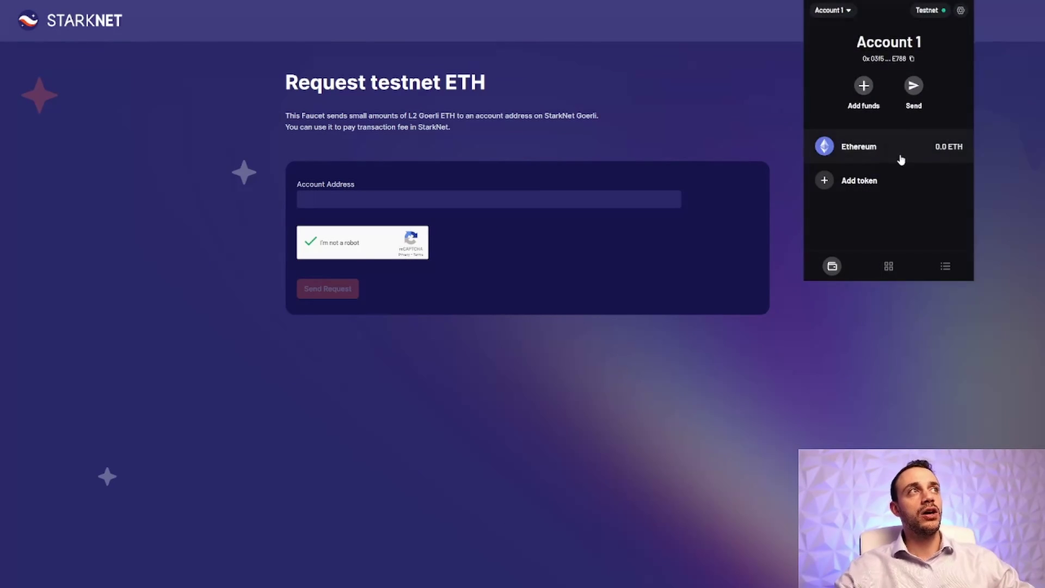
click(913, 57)
click(401, 202)
right_click(401, 202)
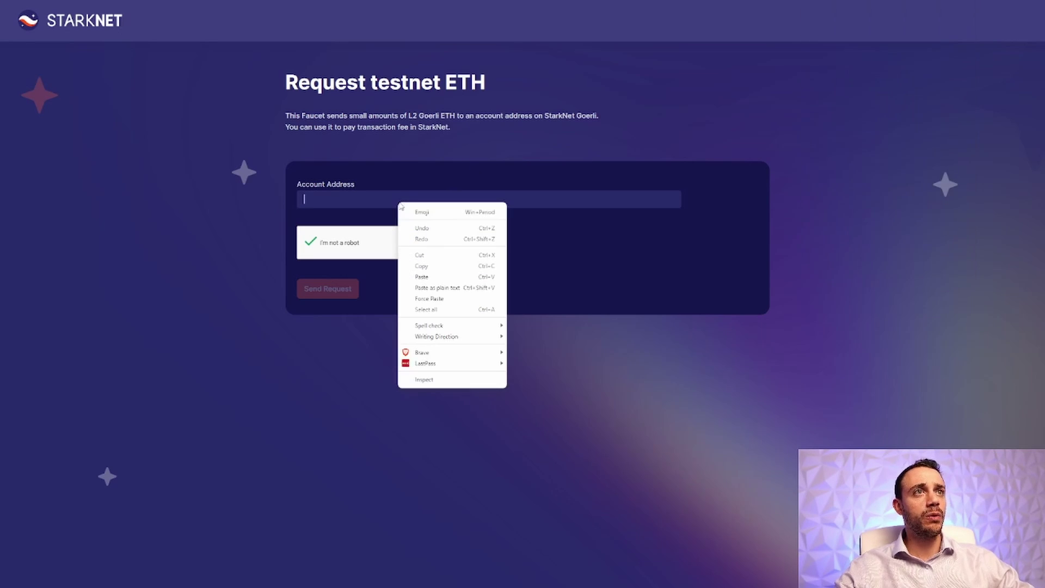
click(431, 273)
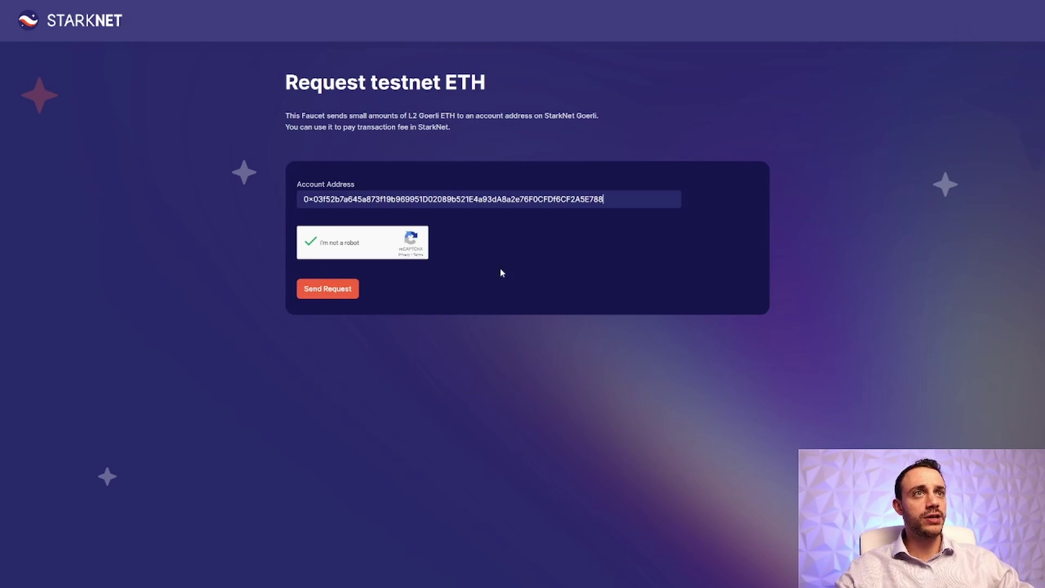
Pass the traffic-light reCAPTCHA and send the request, which fails with Faucet max usage reached.
click(310, 248)
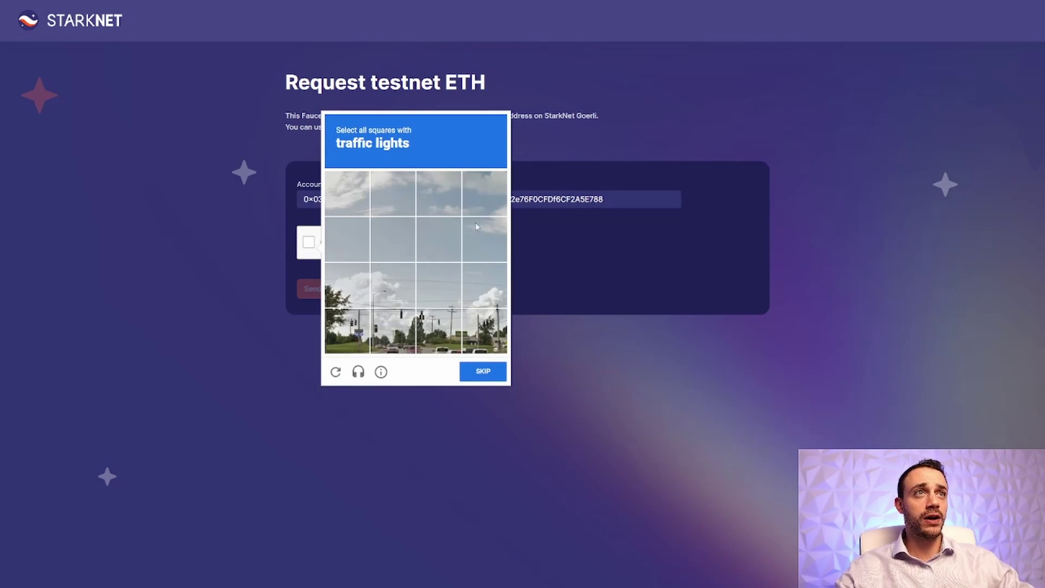
click(438, 330)
click(409, 327)
click(348, 331)
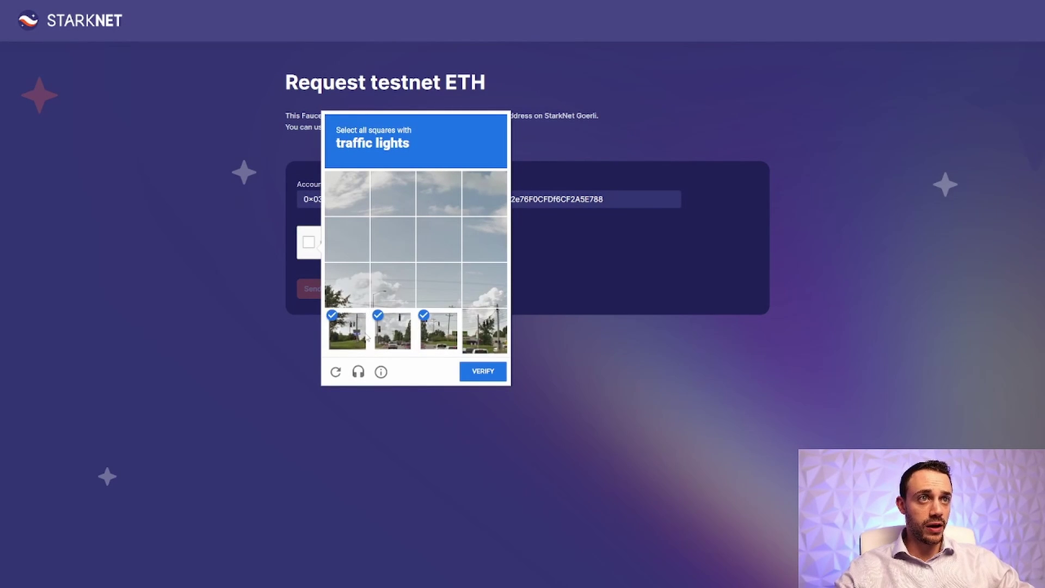
click(490, 370)
click(330, 291)
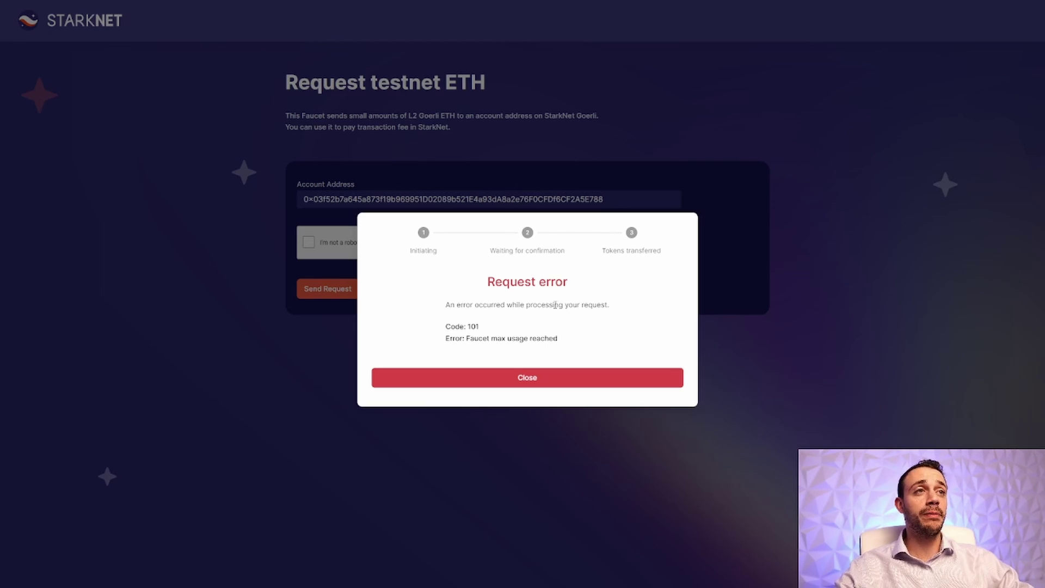
Dismiss the error, redo the reCAPTCHA, resend, and close the 0.002 ETH success confirmation.
click(578, 374)
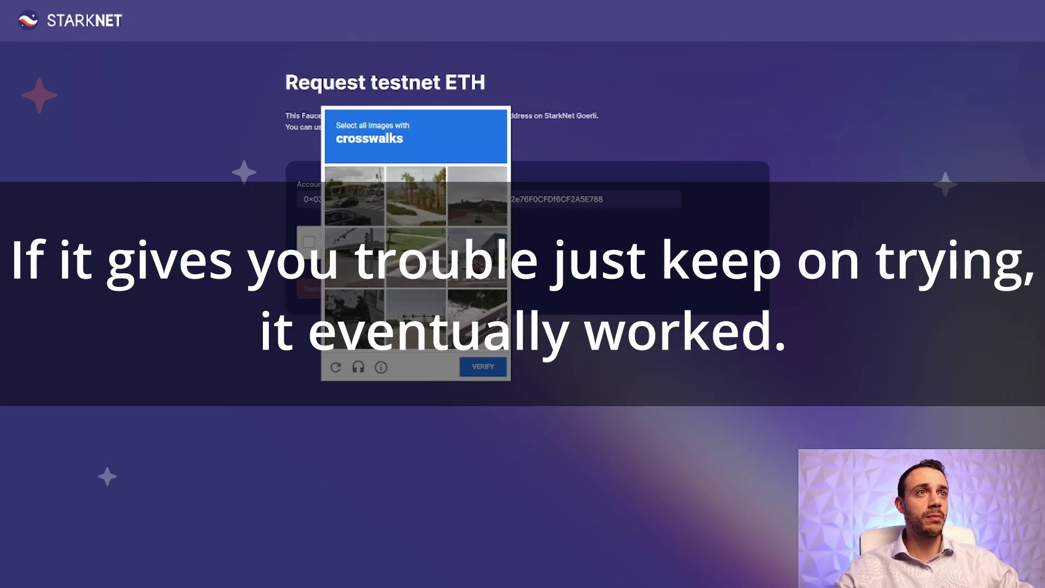
click(416, 255)
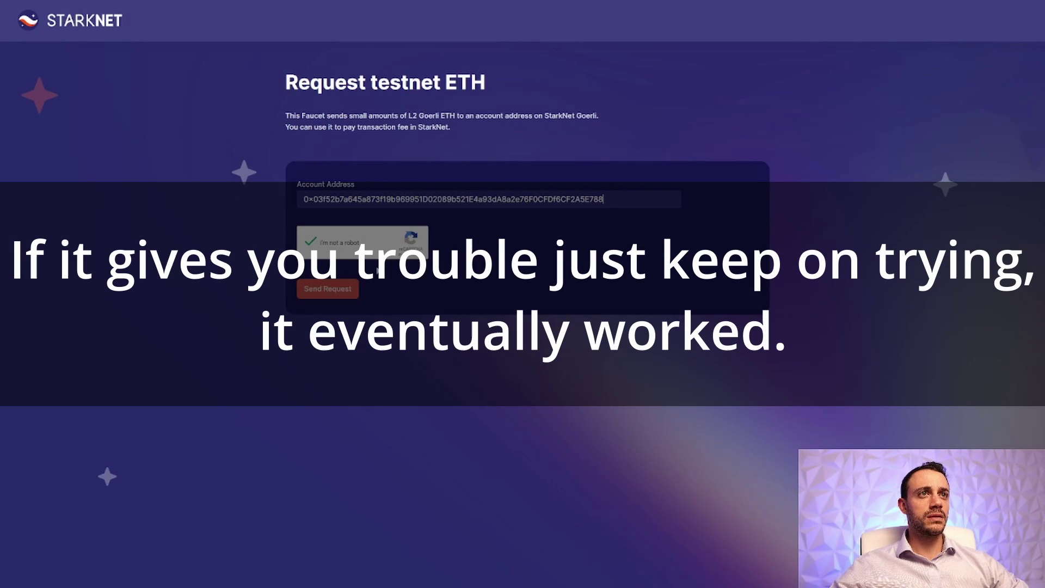
click(327, 288)
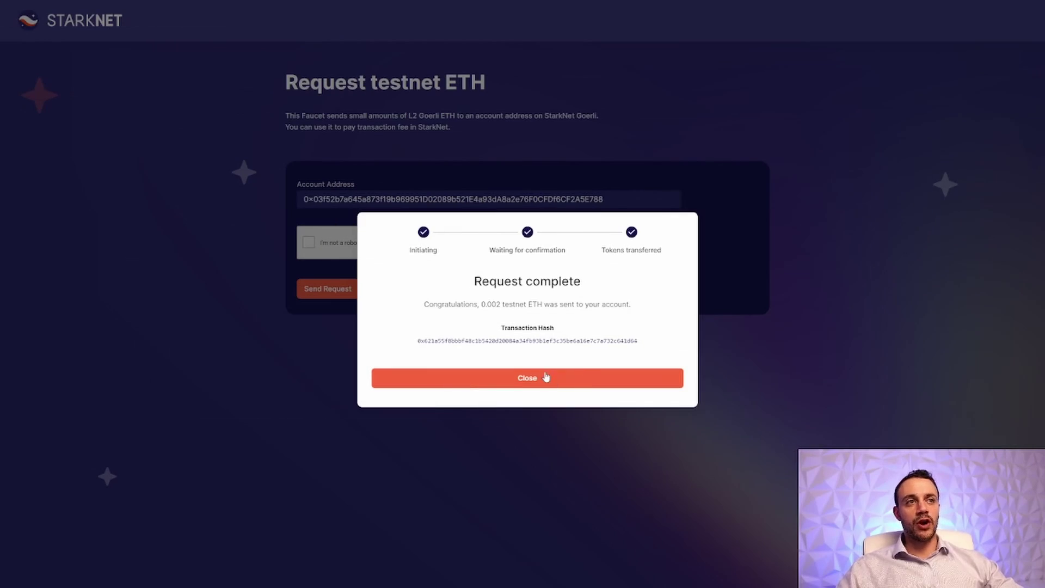
click(443, 377)
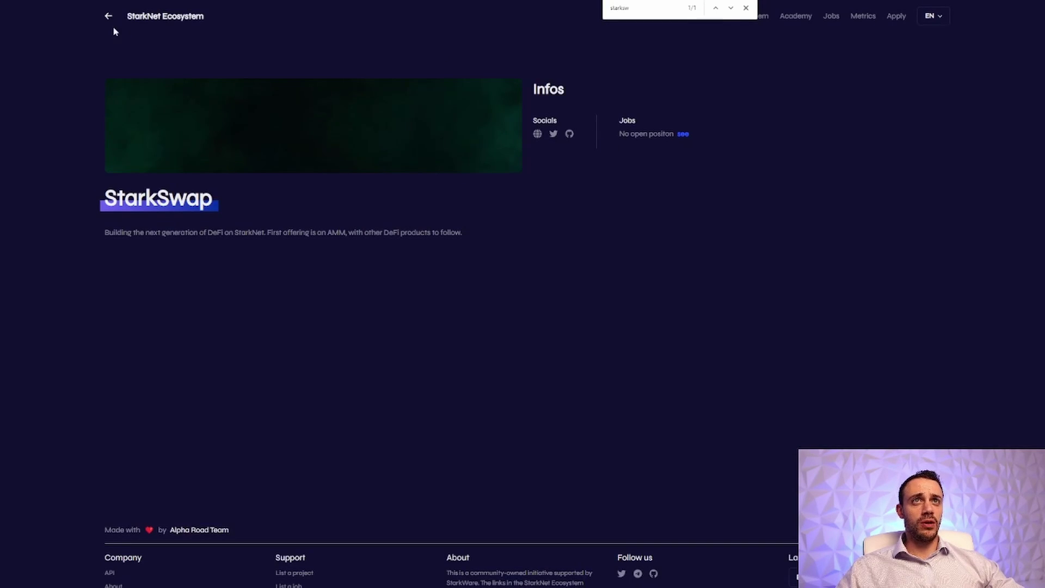
Return to the StarkNet ecosystem list and filter projects to the Digital ID category.
click(109, 18)
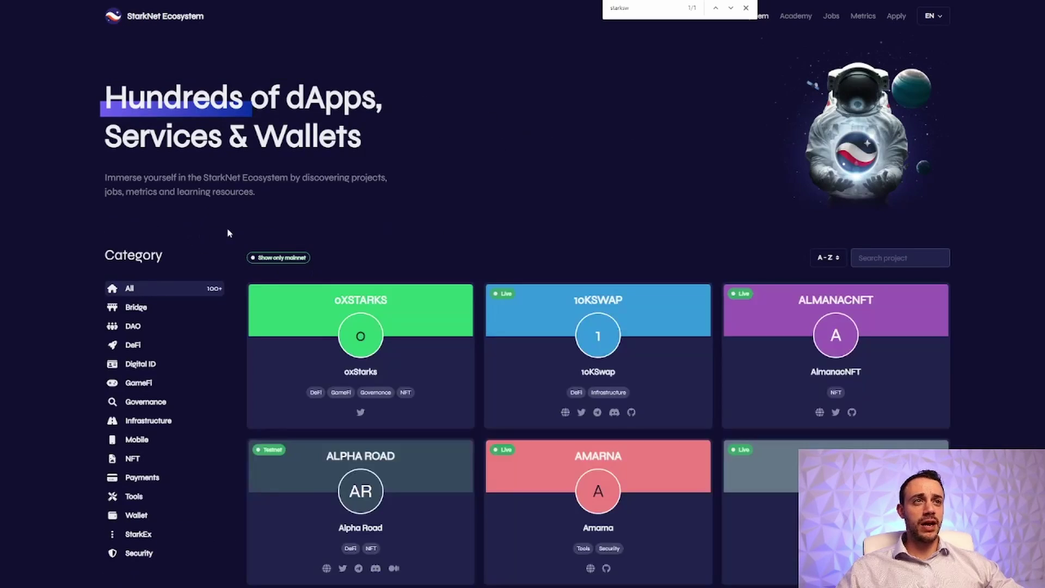
scroll(276, 232, down, 4)
scroll(745, 219, down, 1)
scroll(746, 219, down, 3)
click(140, 114)
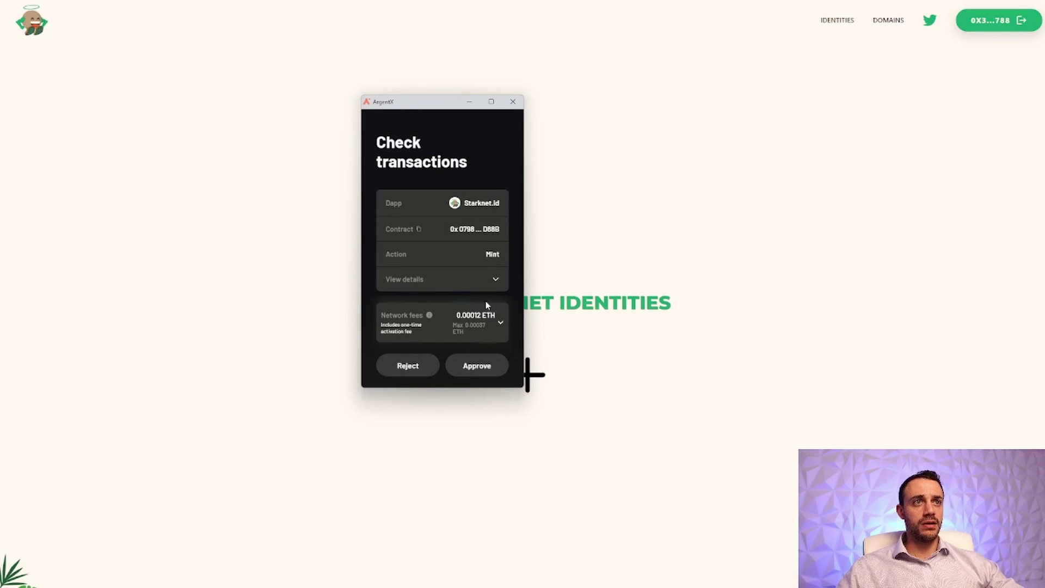
Approve the StarkNet ID mint in Argent X and review the new identity's ID number.
click(477, 364)
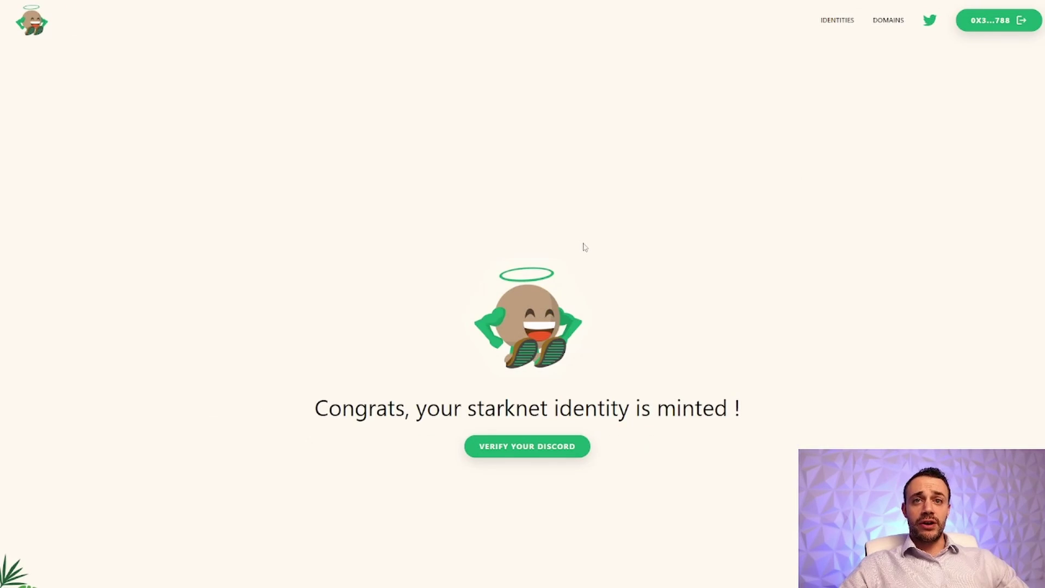
click(556, 445)
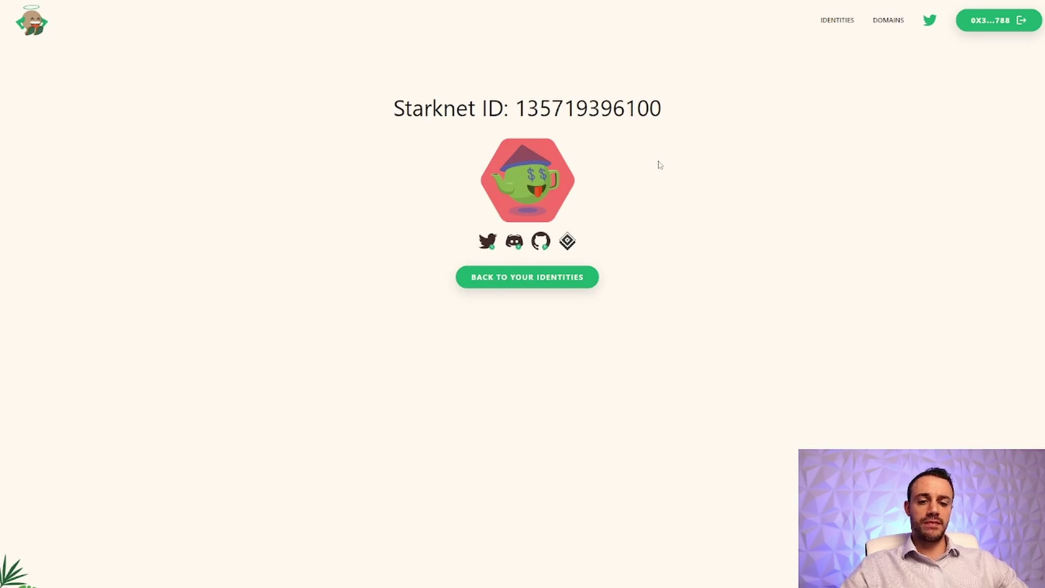
key(super)
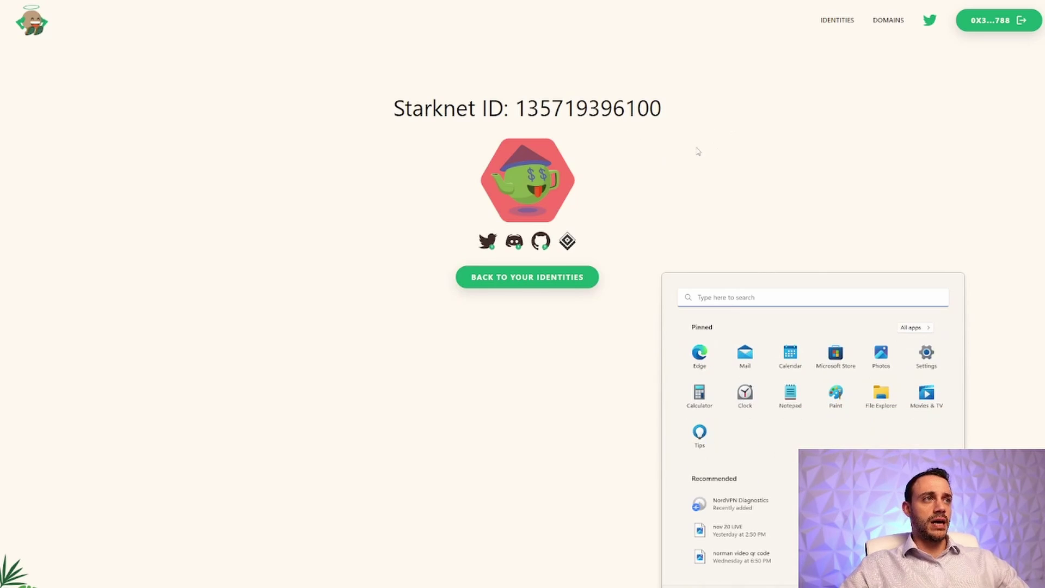
key(super)
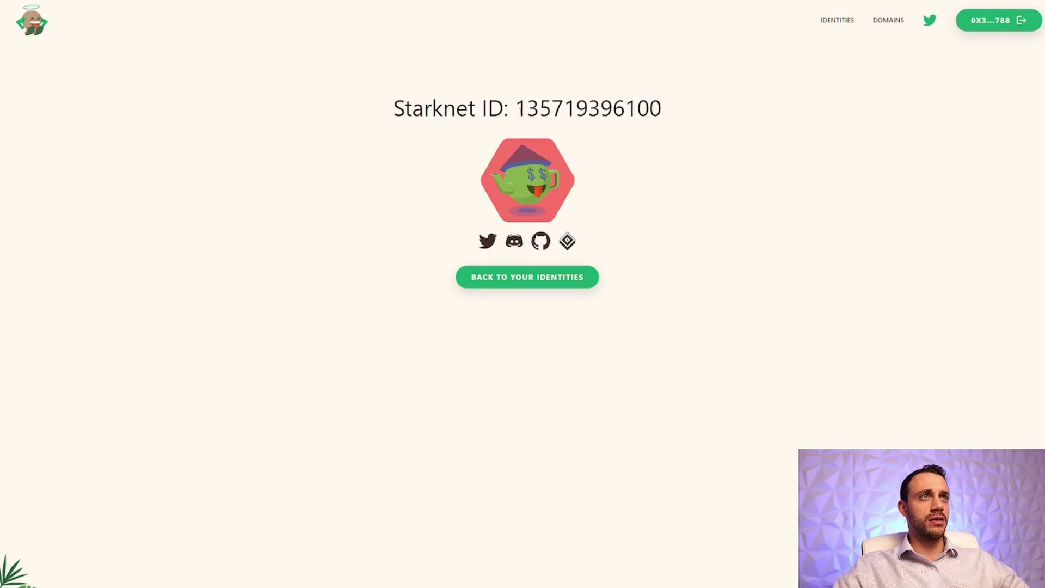
drag(510, 112, 664, 116)
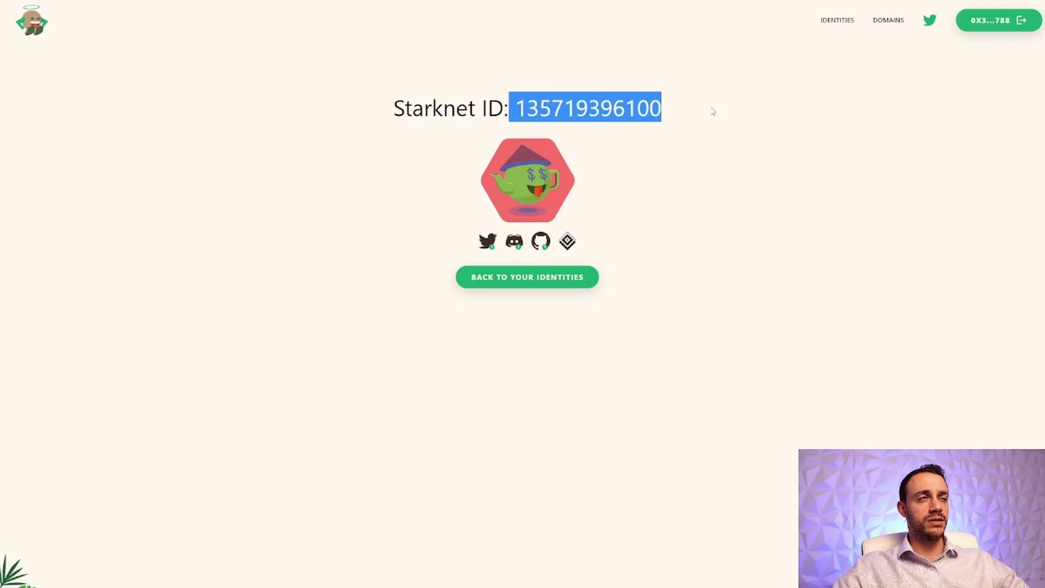
click(485, 86)
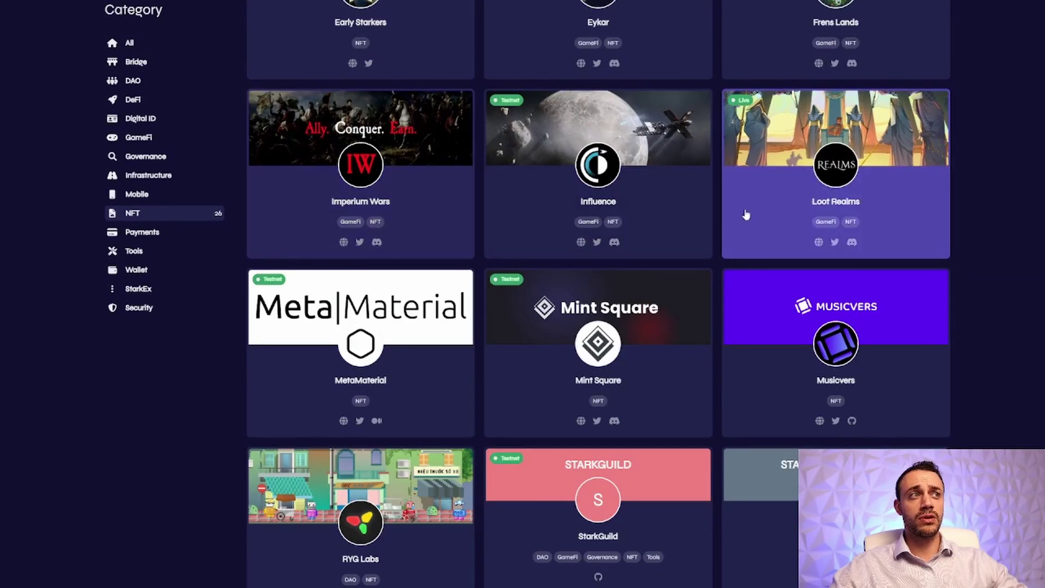
Scroll the ecosystem list back to the top.
scroll(604, 220, up, 4)
scroll(605, 220, up, 15)
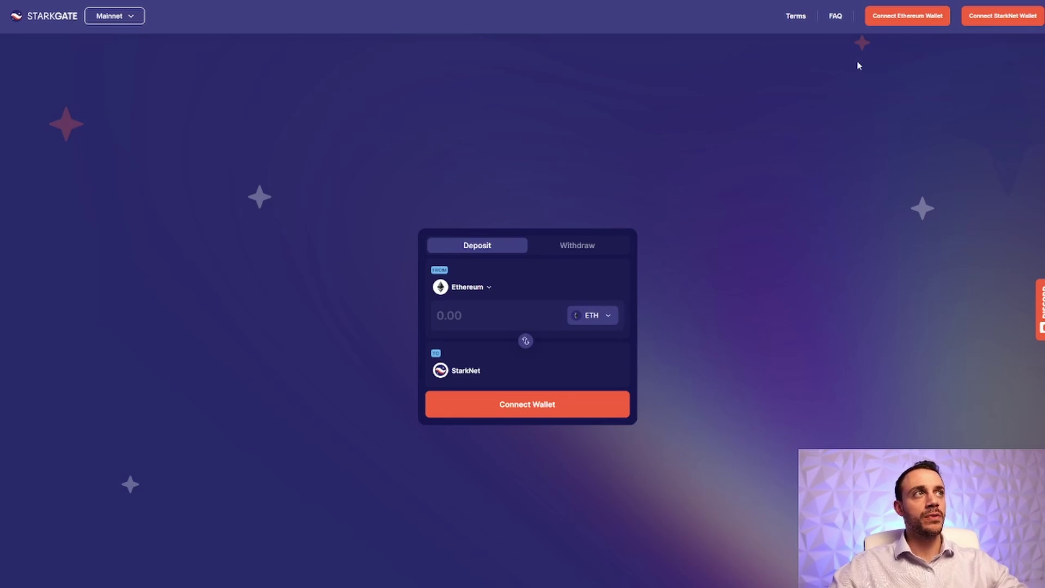
Connect MetaMask as StarkGate's Ethereum wallet.
click(910, 22)
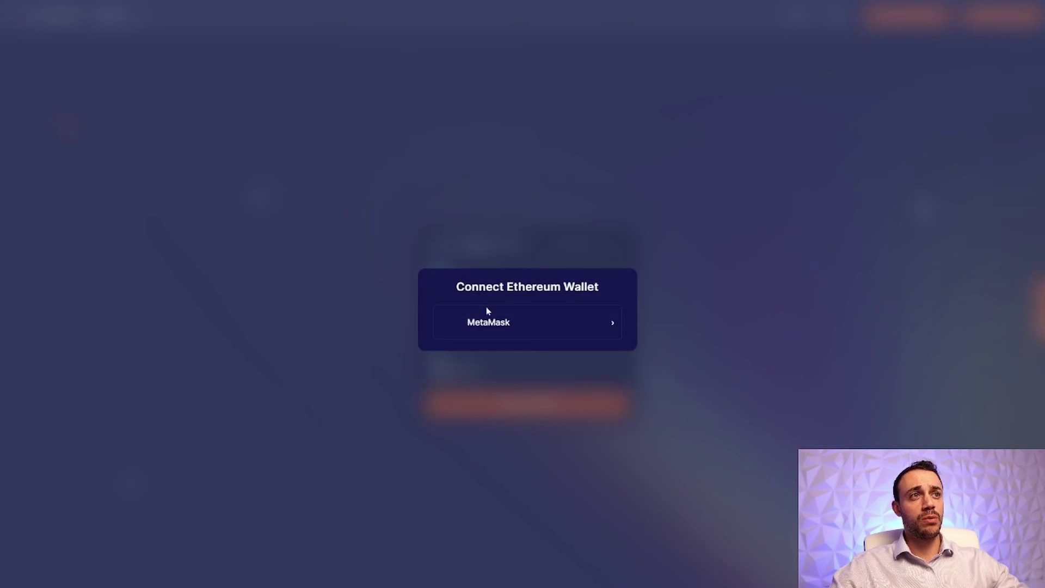
click(492, 317)
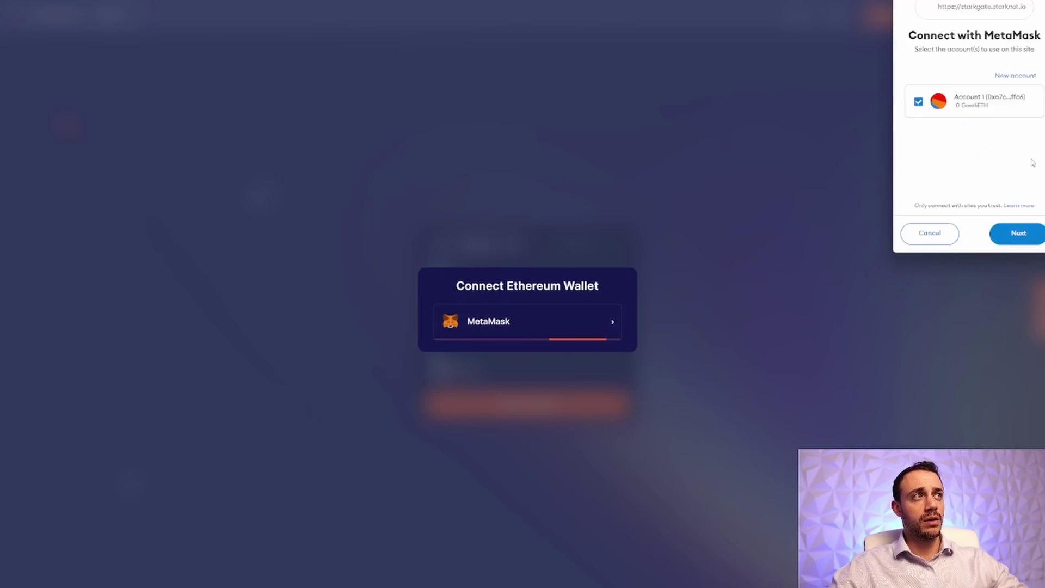
click(1034, 236)
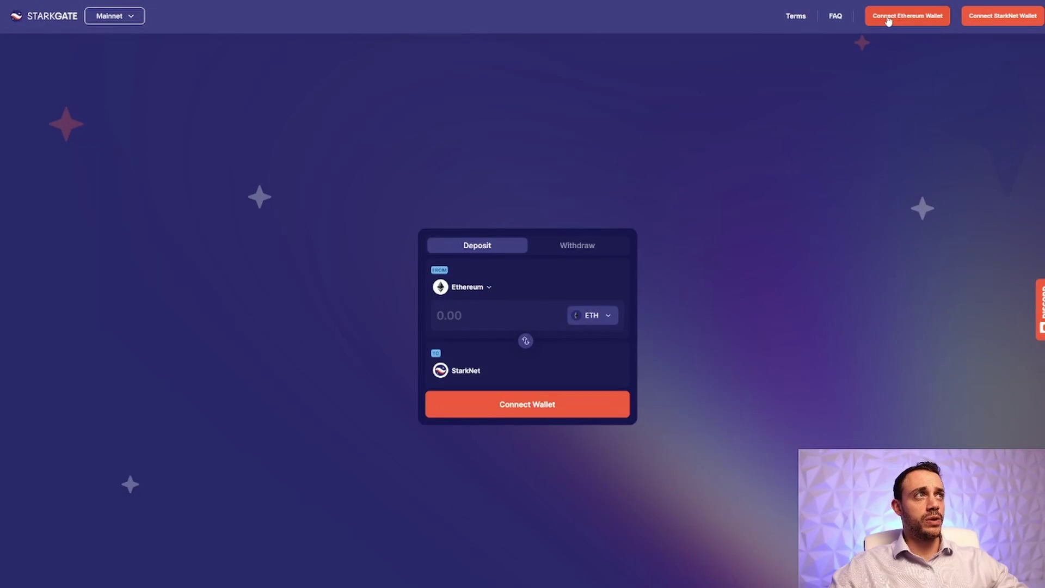
click(889, 18)
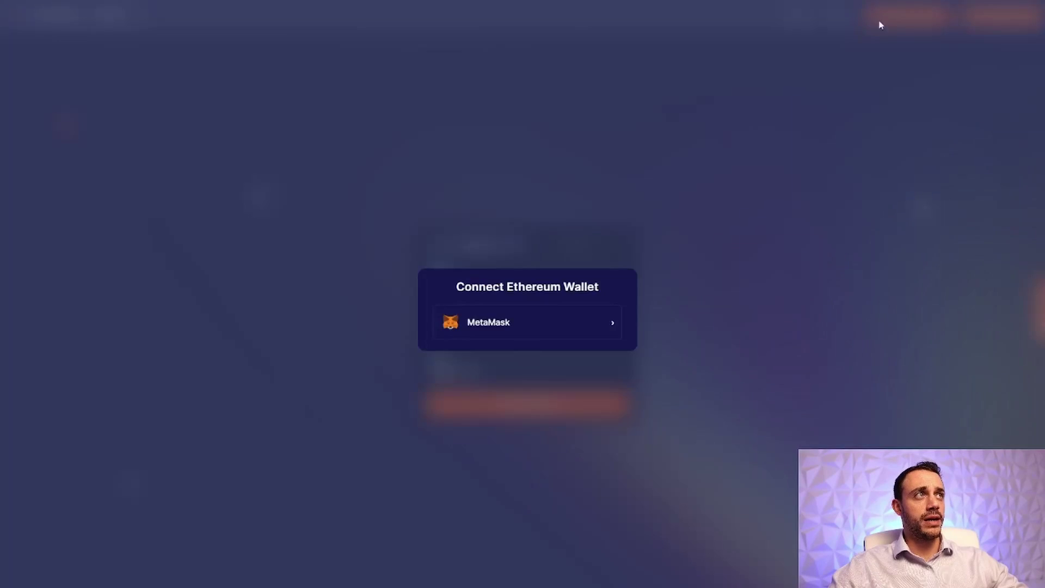
Connect Argent X as the StarkNet wallet, showing balances of about 0.0809 and 0.0495 ETH.
click(506, 326)
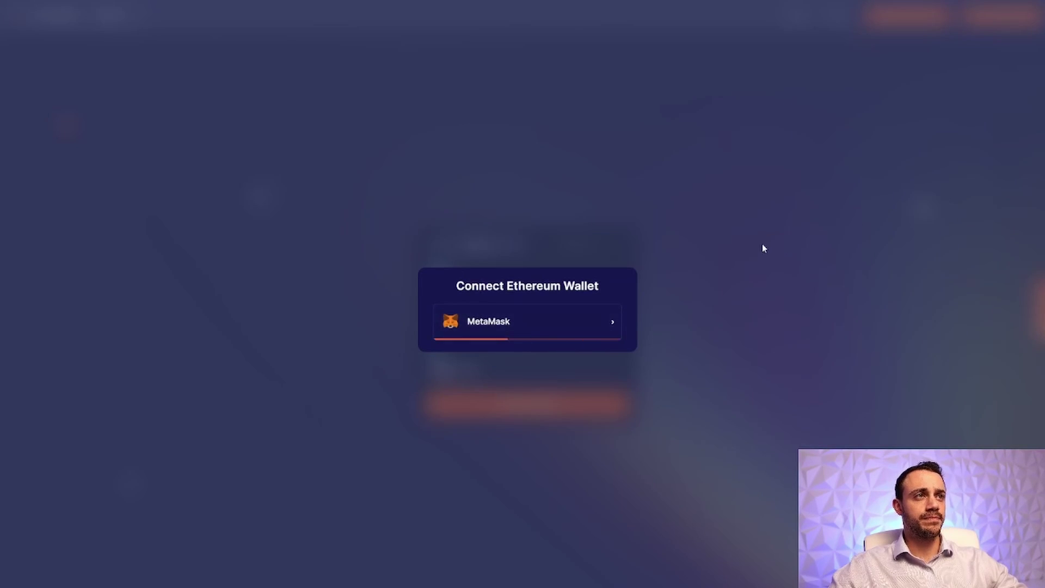
click(527, 318)
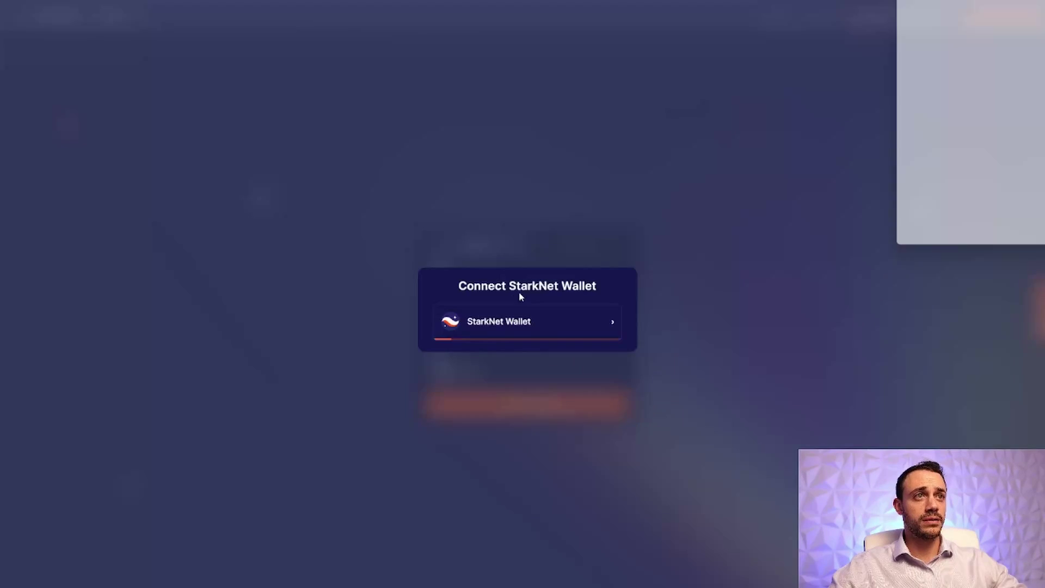
click(512, 301)
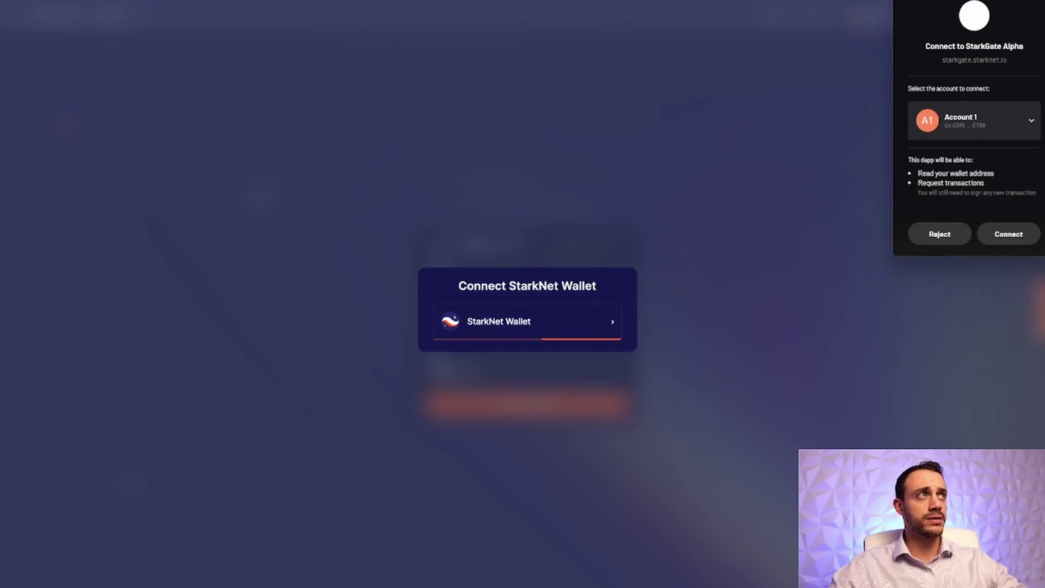
click(382, 405)
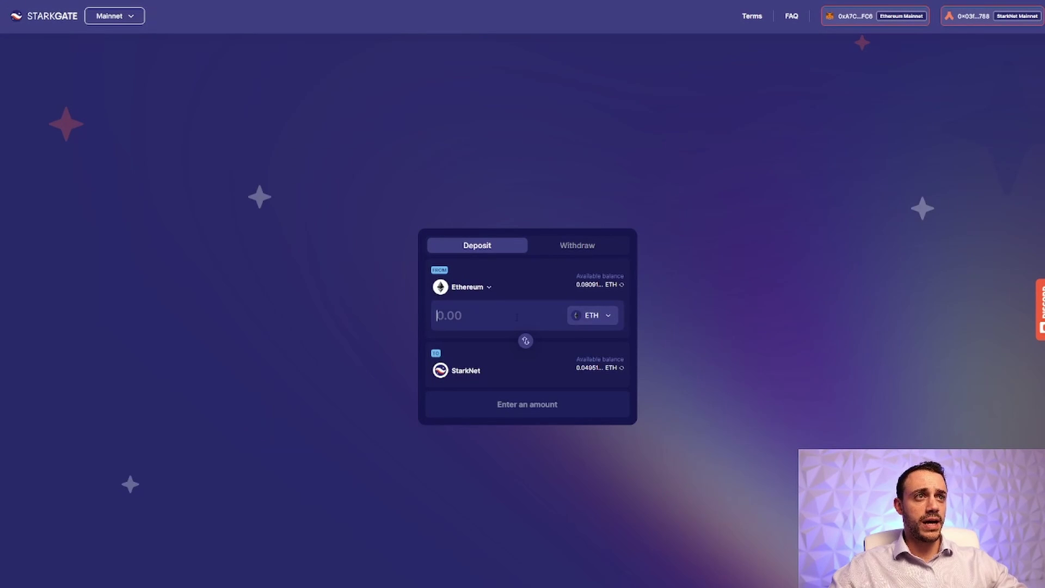
Deposit 0.05 ETH to StarkNet, confirm it in MetaMask, and close the Transaction sent summary.
text(0.05)
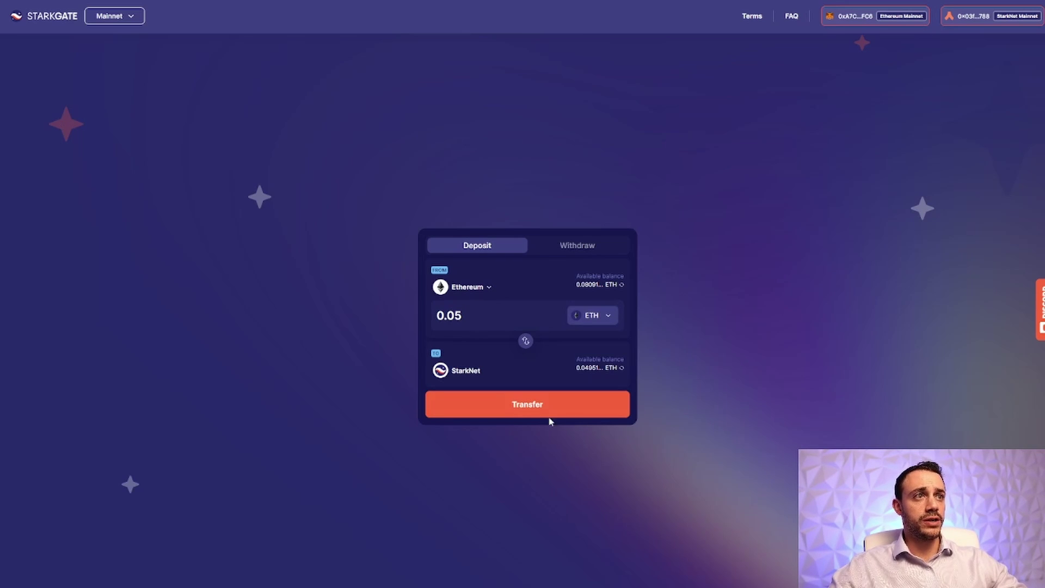
click(523, 415)
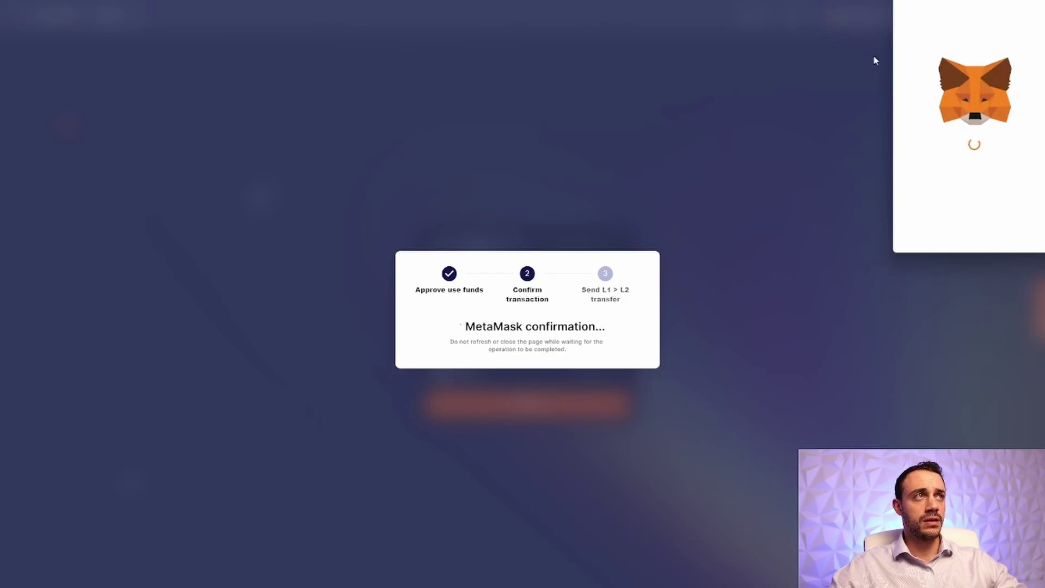
drag(920, 3, 367, 91)
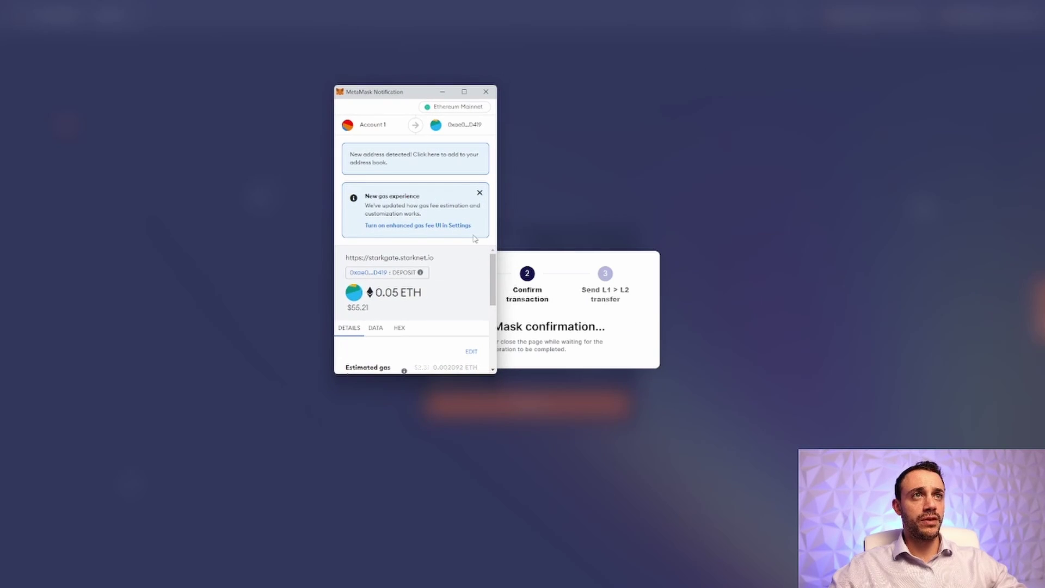
scroll(447, 343, down, 5)
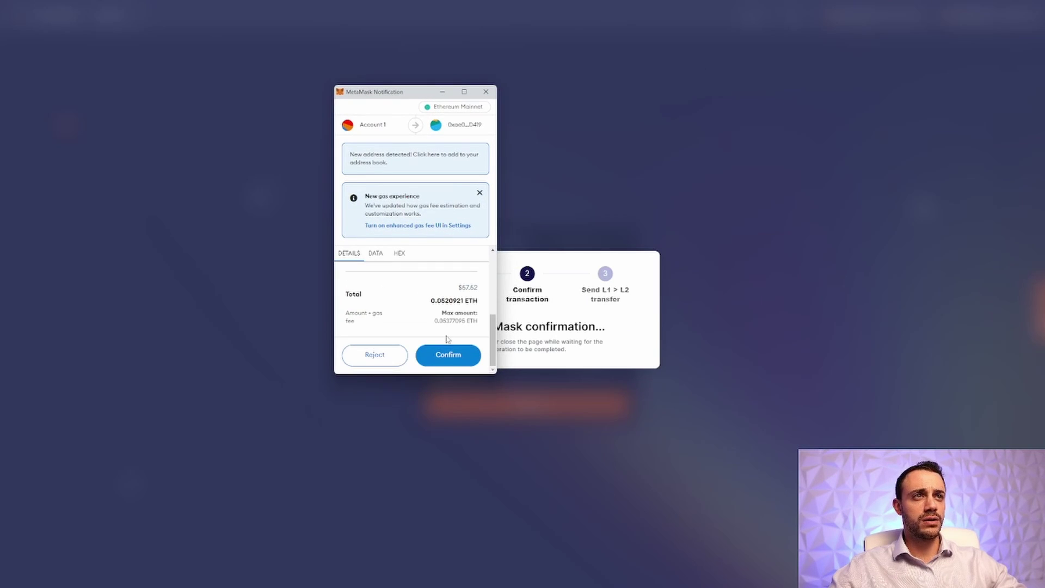
click(459, 357)
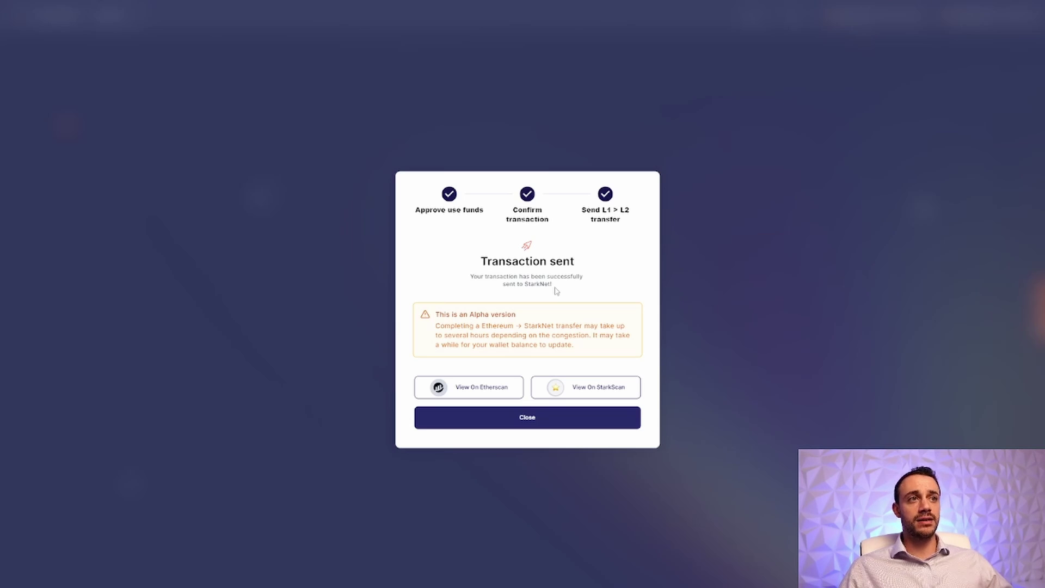
drag(507, 315, 590, 335)
click(589, 347)
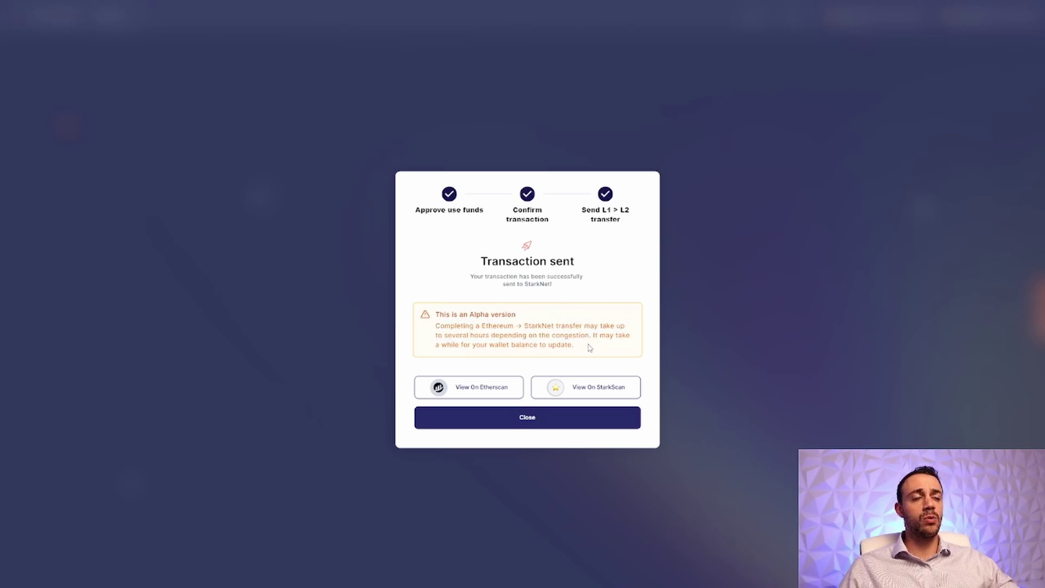
click(545, 420)
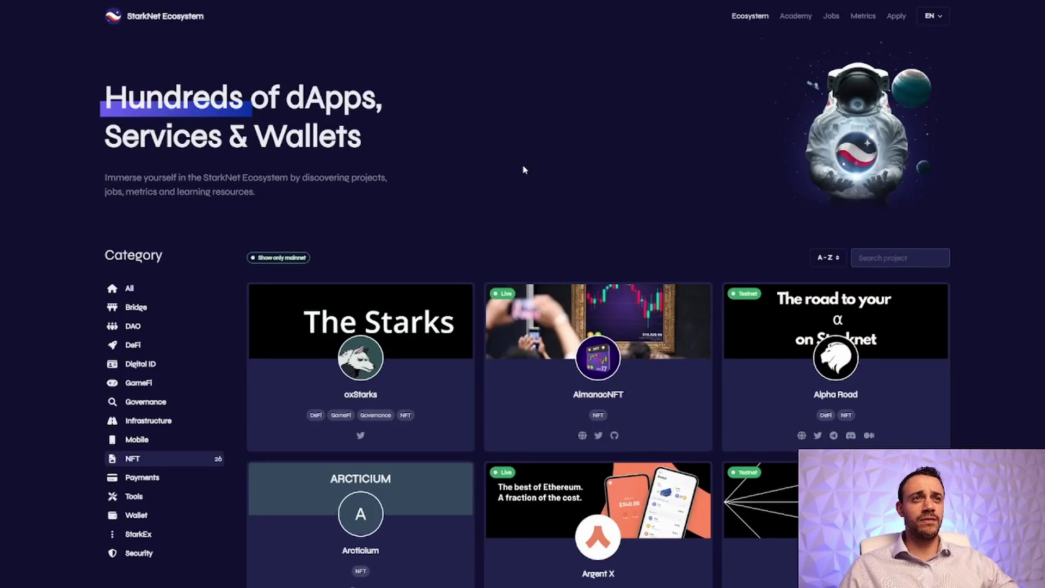
Scroll through the NFT project cards such as oxStarks, AlmanacNFT, Alpha Road and Argent X.
scroll(524, 171, down, 9)
scroll(762, 199, up, 9)
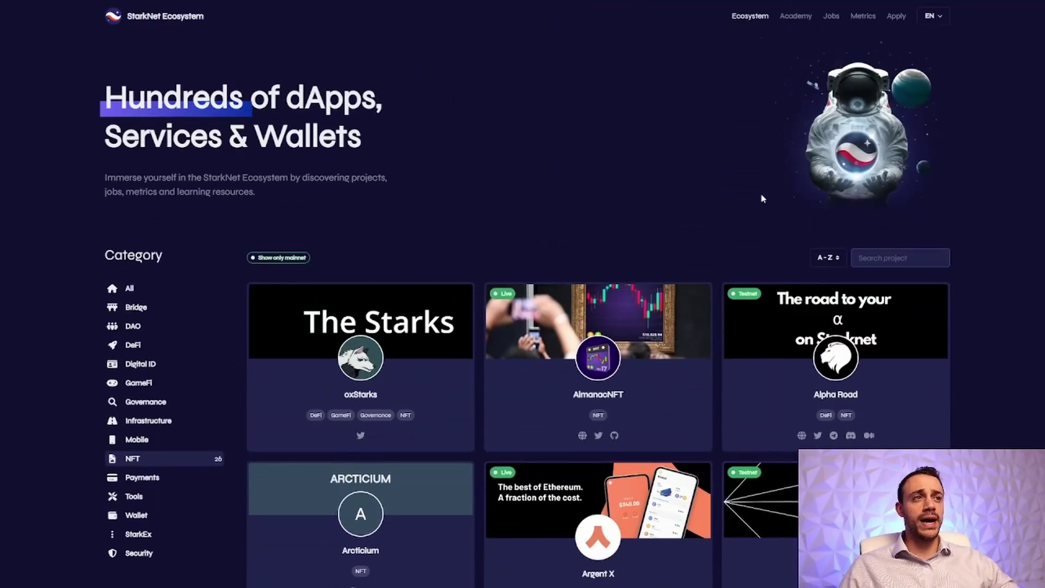
scroll(762, 199, down, 5)
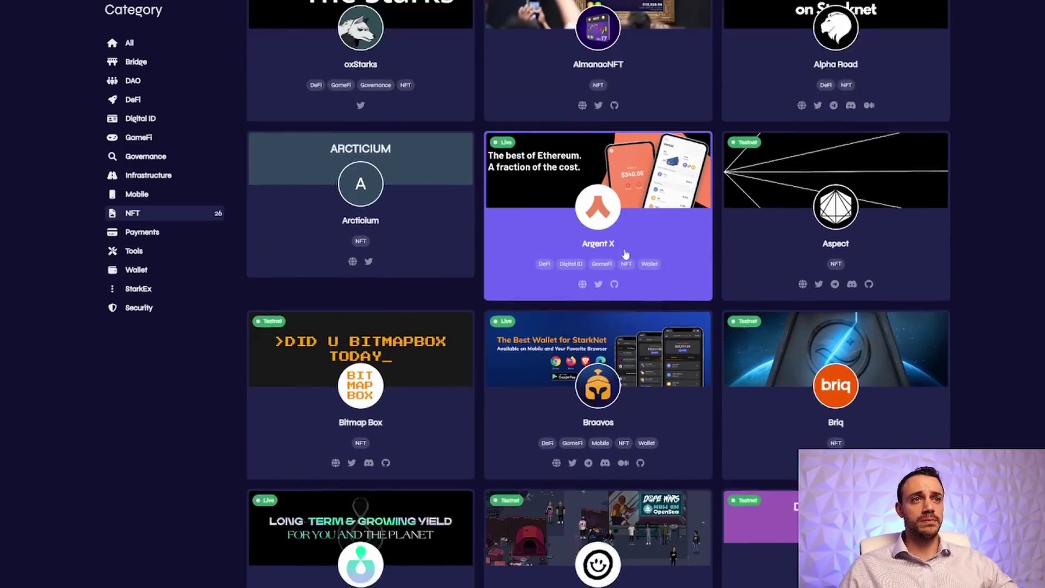
scroll(625, 255, up, 5)
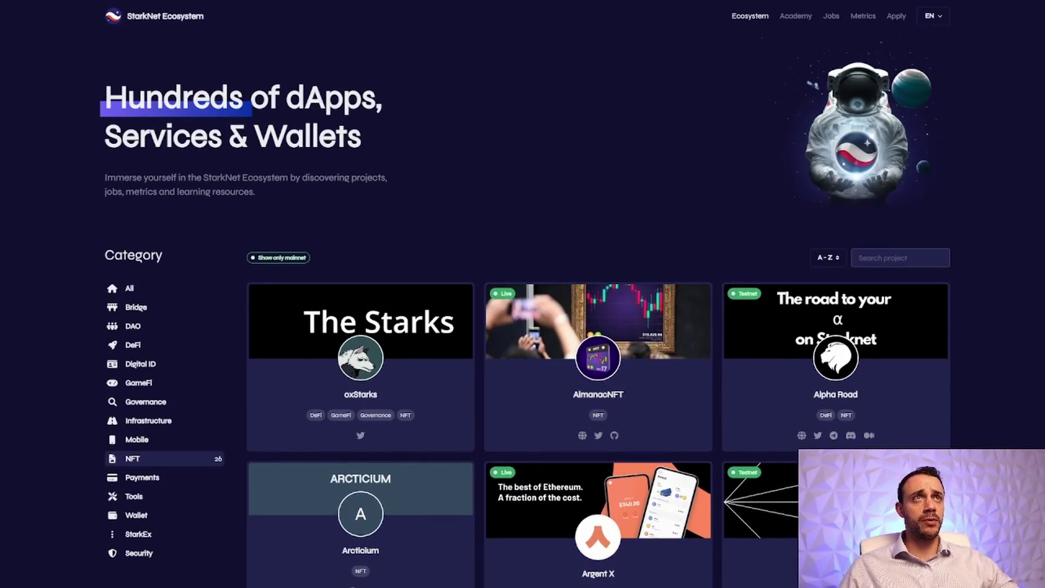